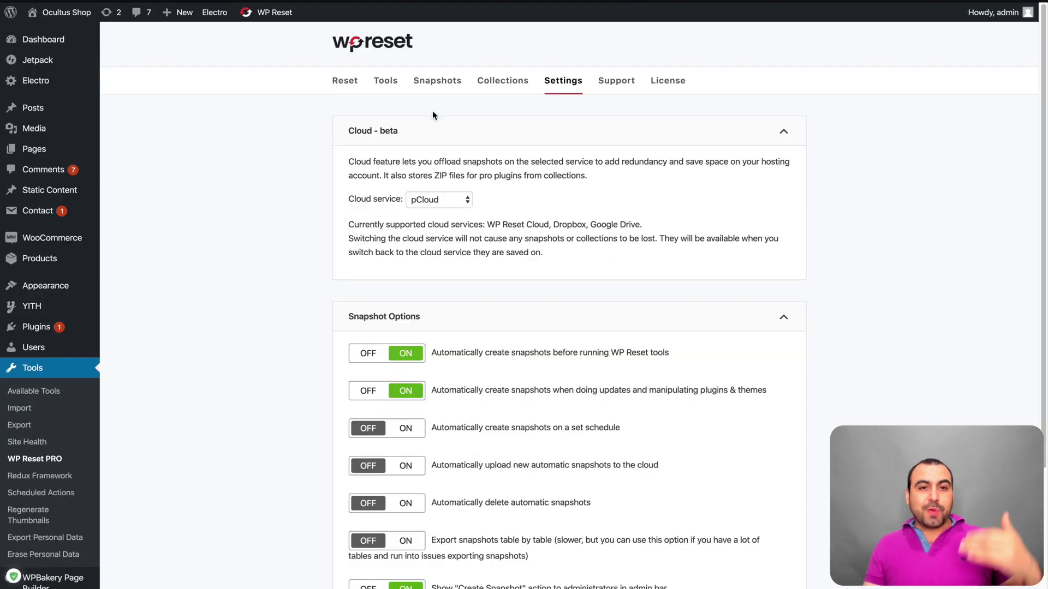
Step: Switch to WP Reset PRO's Reset tab and scroll back to the top of the page
left_click(338, 82)
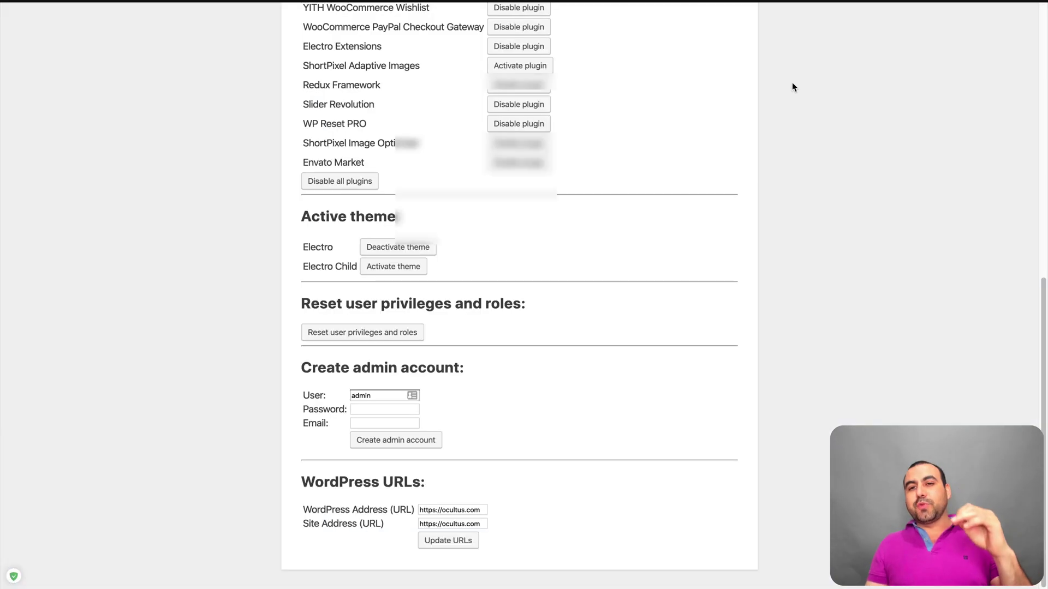
scroll(791, 82, "up", 10)
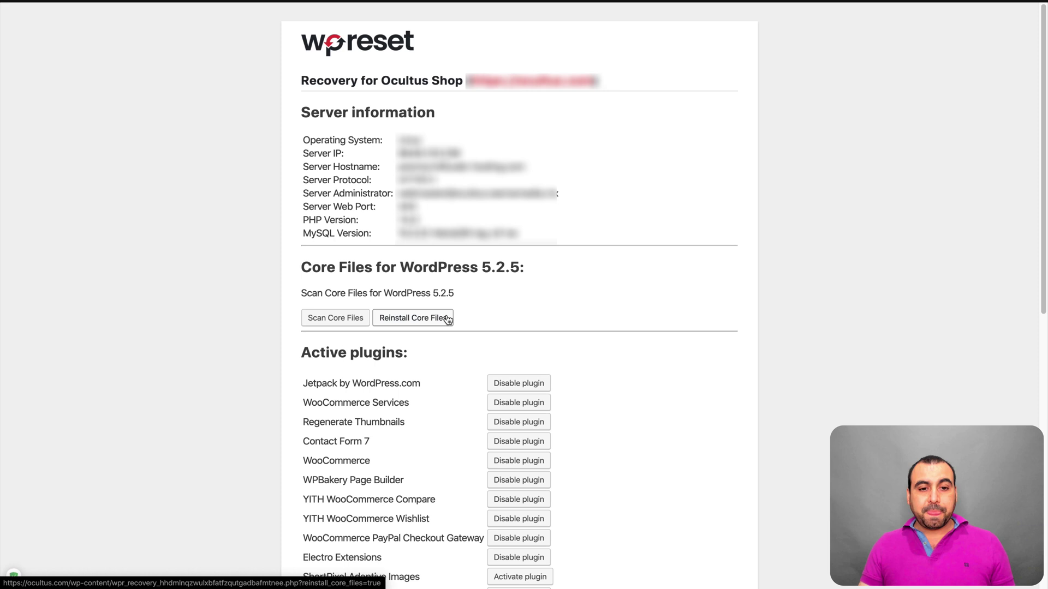
Step: Scroll the recovery page down to the active plugins, theme, user-role and admin-account sections
scroll(448, 320, "down", 4)
scroll(448, 319, "down", 2)
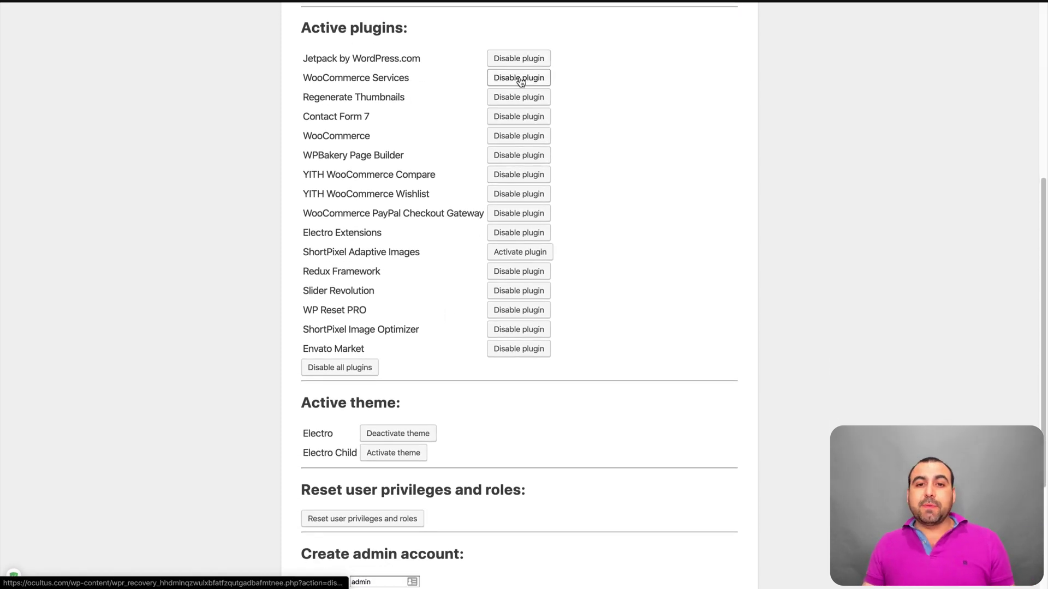
scroll(536, 358, "down", 1)
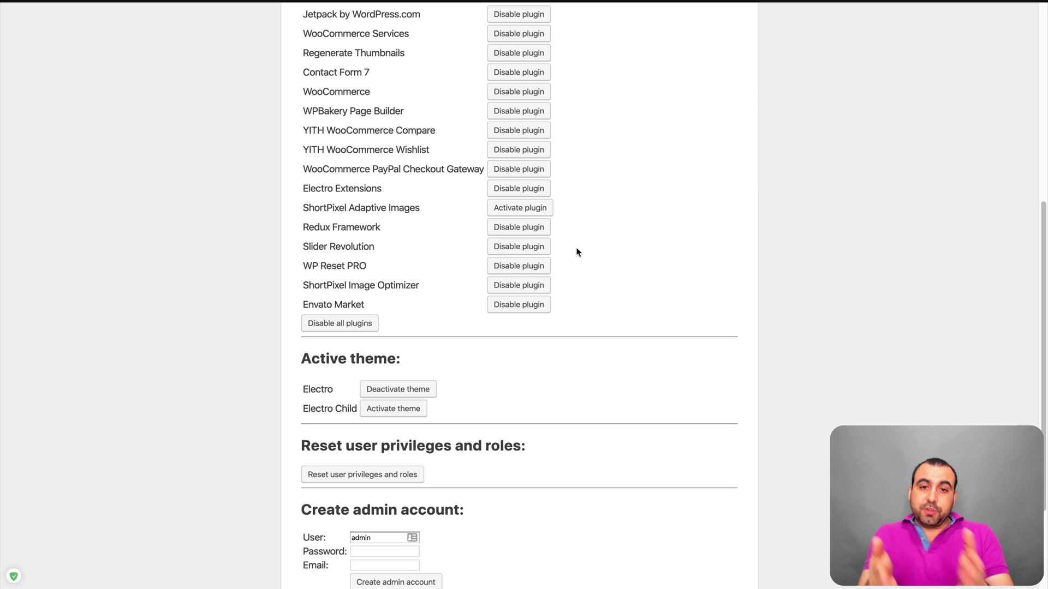
scroll(578, 252, "down", 3)
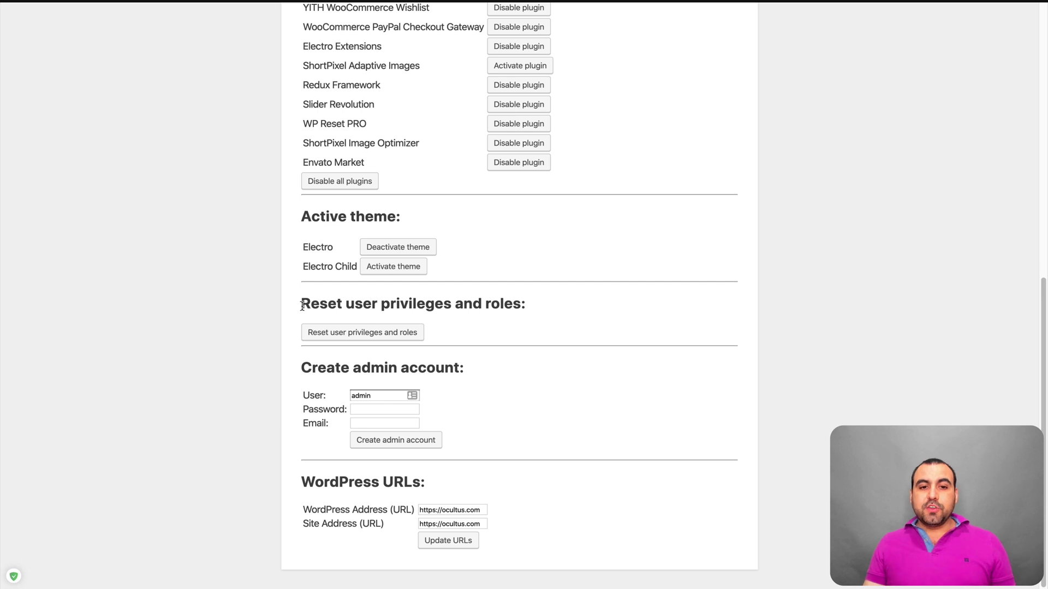
left_click_drag(302, 304, 524, 306)
left_click(524, 306)
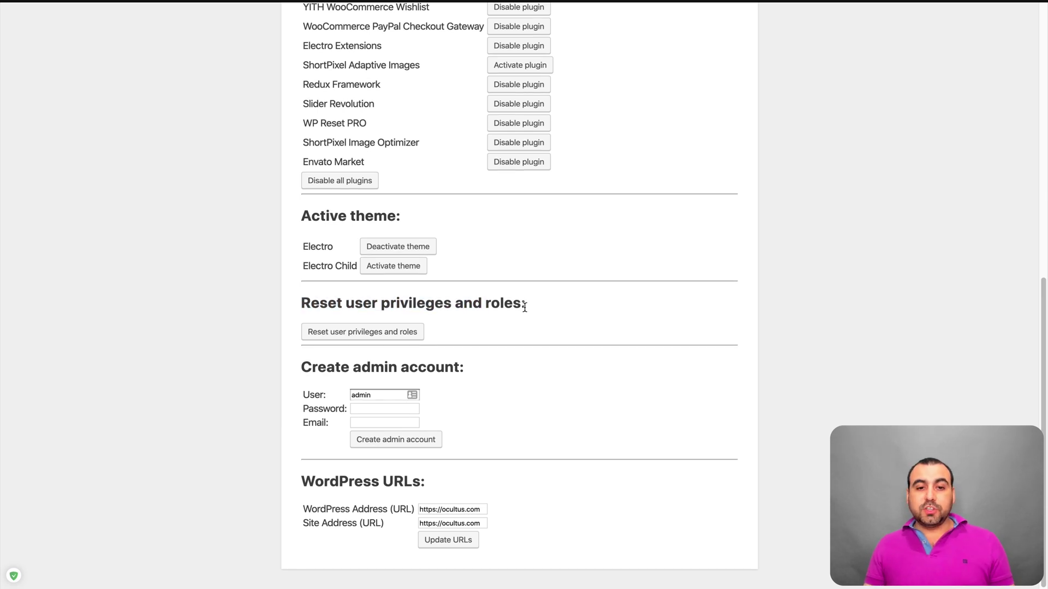
left_click_drag(314, 376, 497, 372)
left_click(535, 436)
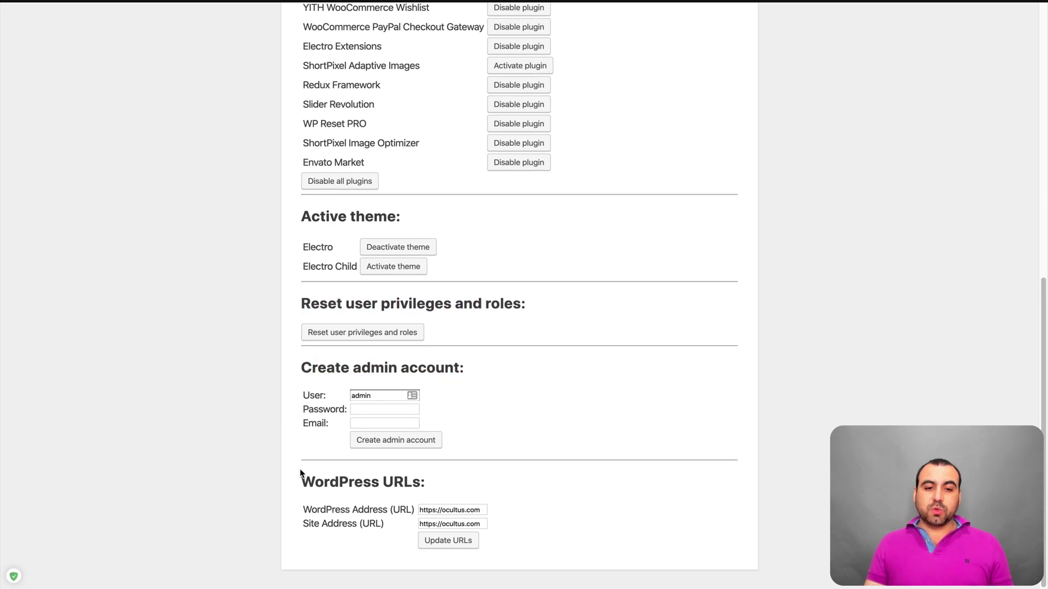
left_click_drag(300, 473, 461, 508)
left_click(520, 545)
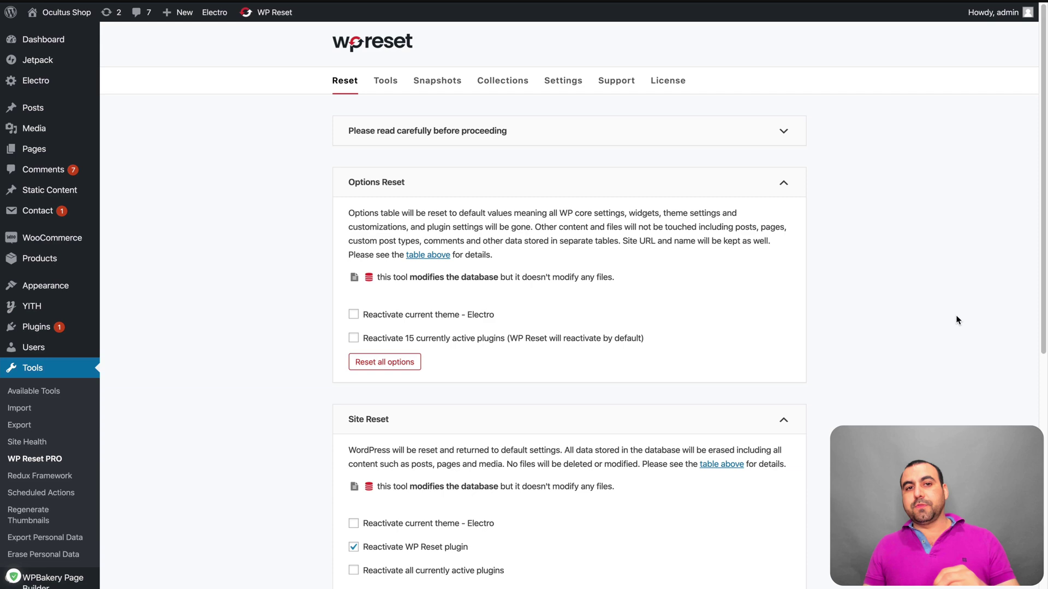
Step: Expand the 'Please read carefully' panel and highlight the three reset column headings and legend
left_click(783, 133)
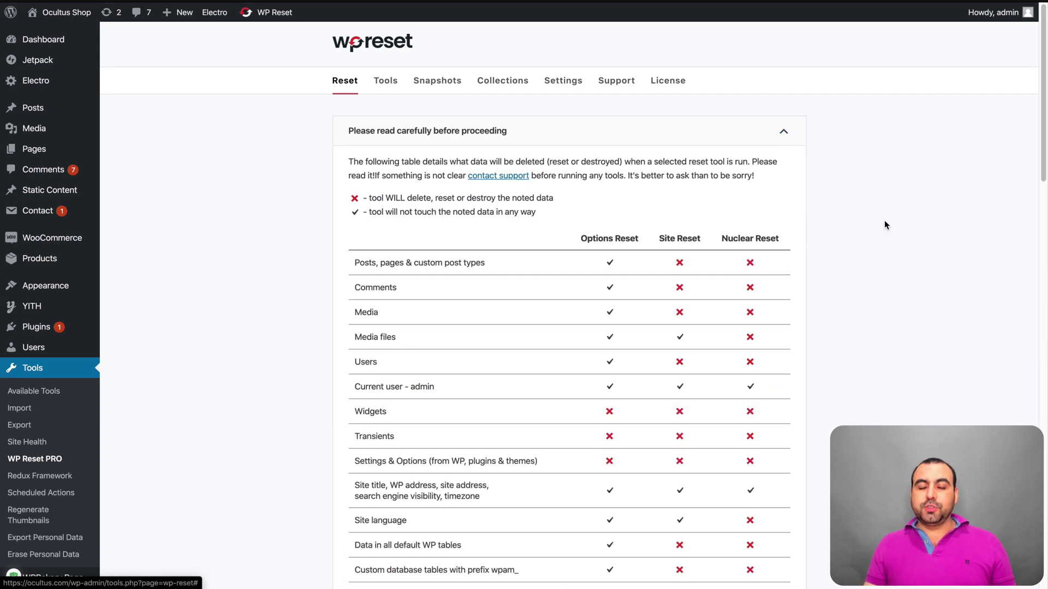
scroll(885, 221, "down", 3)
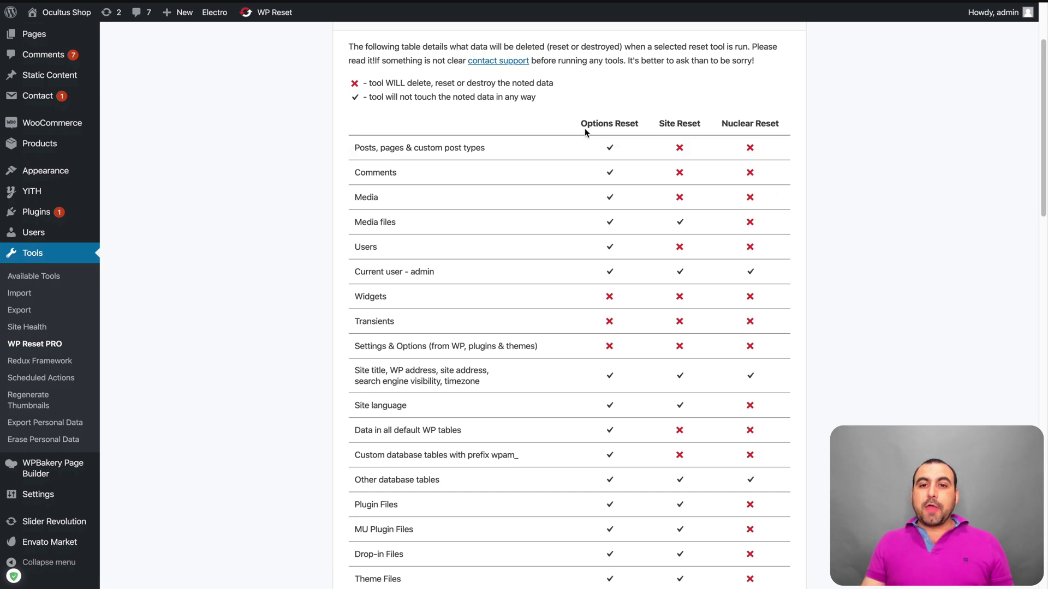
left_click_drag(583, 124, 805, 126)
left_click(675, 118)
left_click(680, 124)
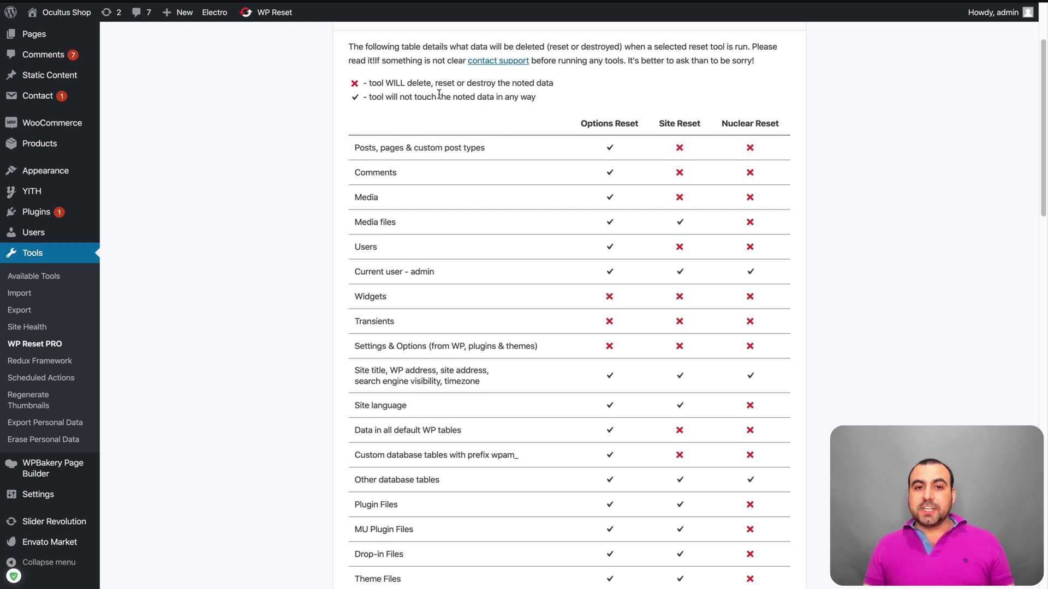
left_click_drag(398, 99, 529, 101)
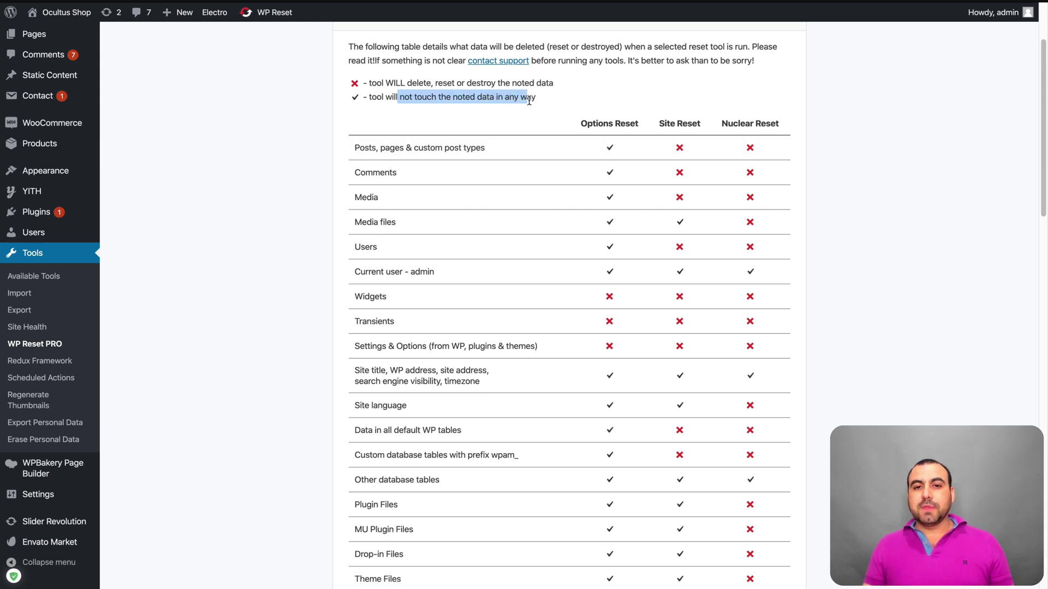
left_click(602, 151)
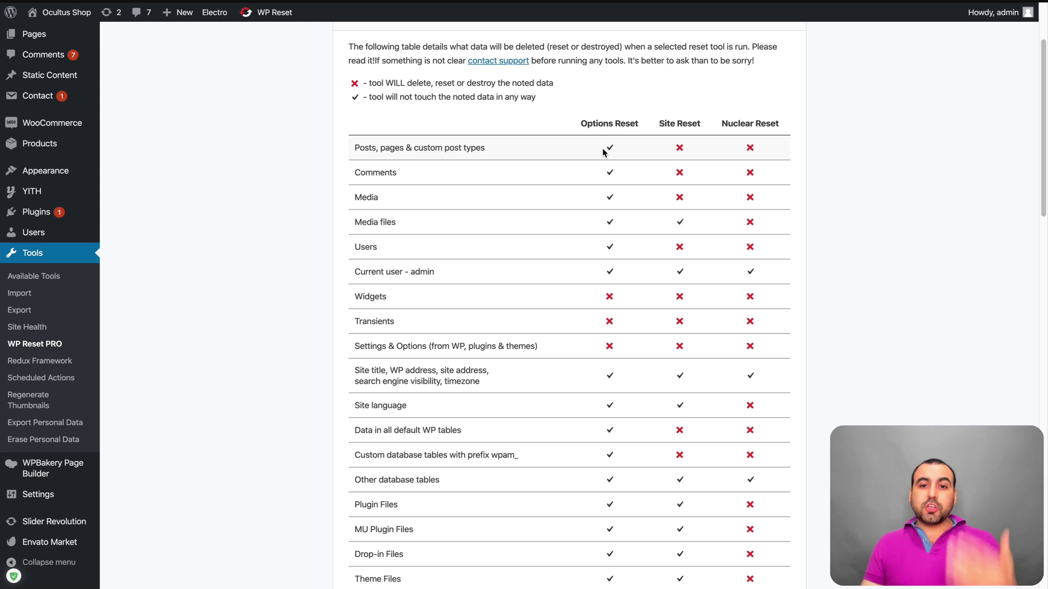
Step: Point out the Widgets, Transients, Settings and plugins & themes rows of the comparison table
left_click_drag(357, 296, 436, 302)
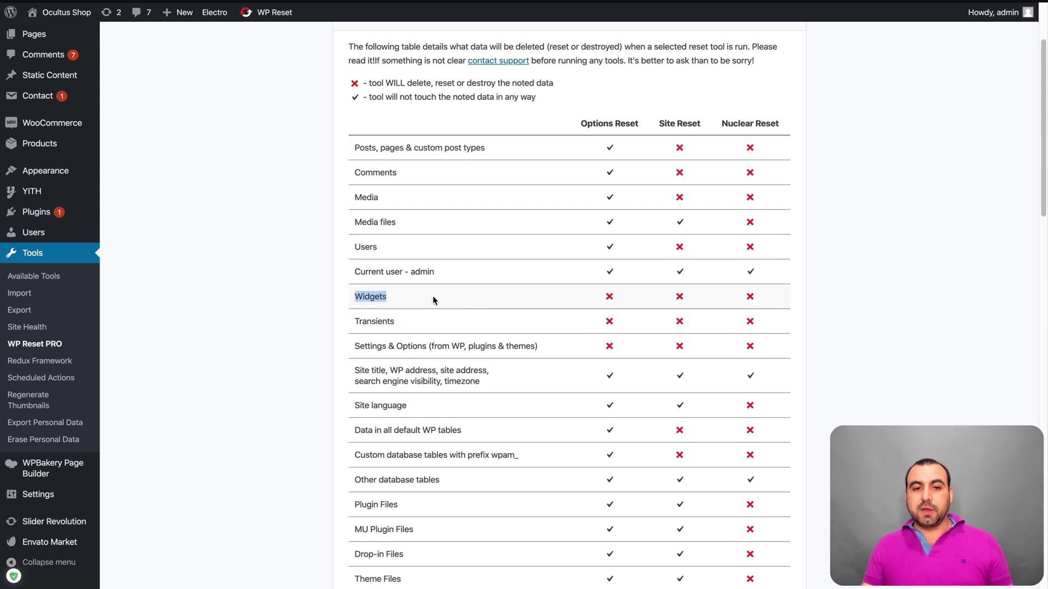
double_click(361, 322)
double_click(376, 346)
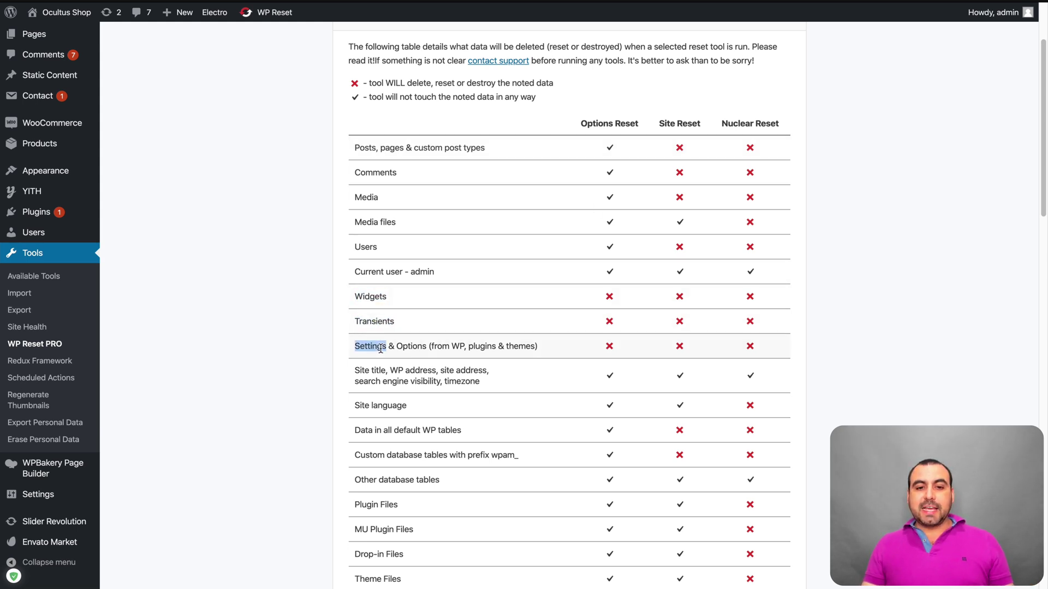
left_click(425, 347)
left_click_drag(479, 347, 512, 349)
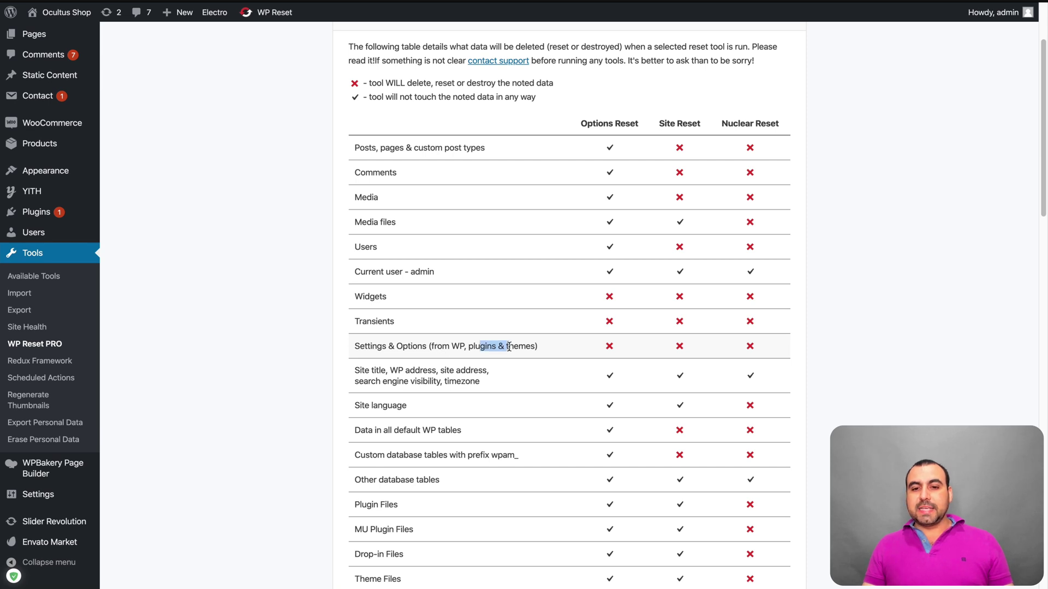
left_click(576, 353)
scroll(617, 360, "down", 3)
scroll(622, 378, "up", 3)
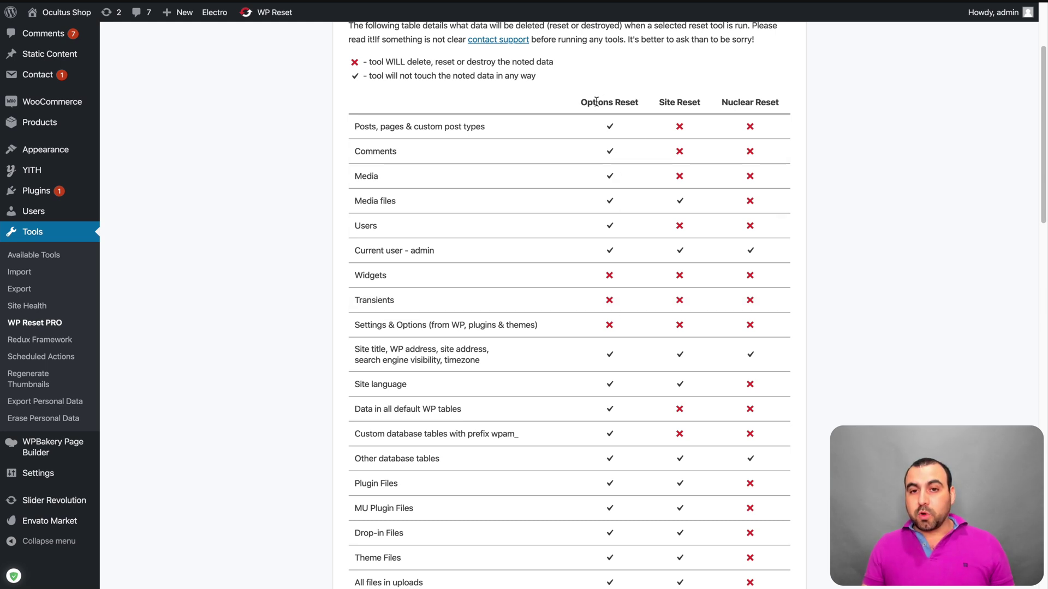
double_click(684, 102)
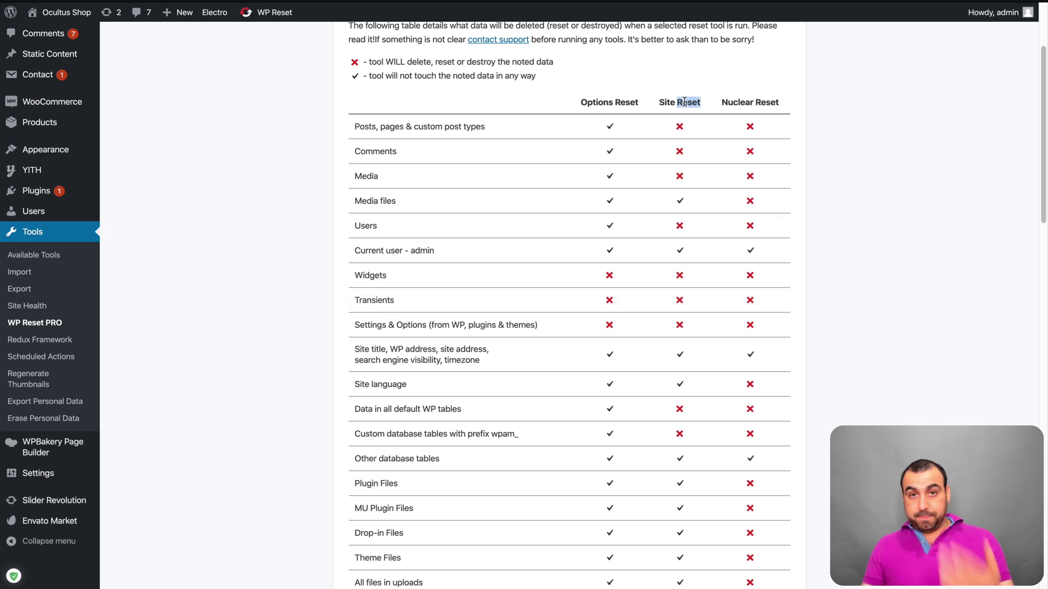
triple_click(676, 102)
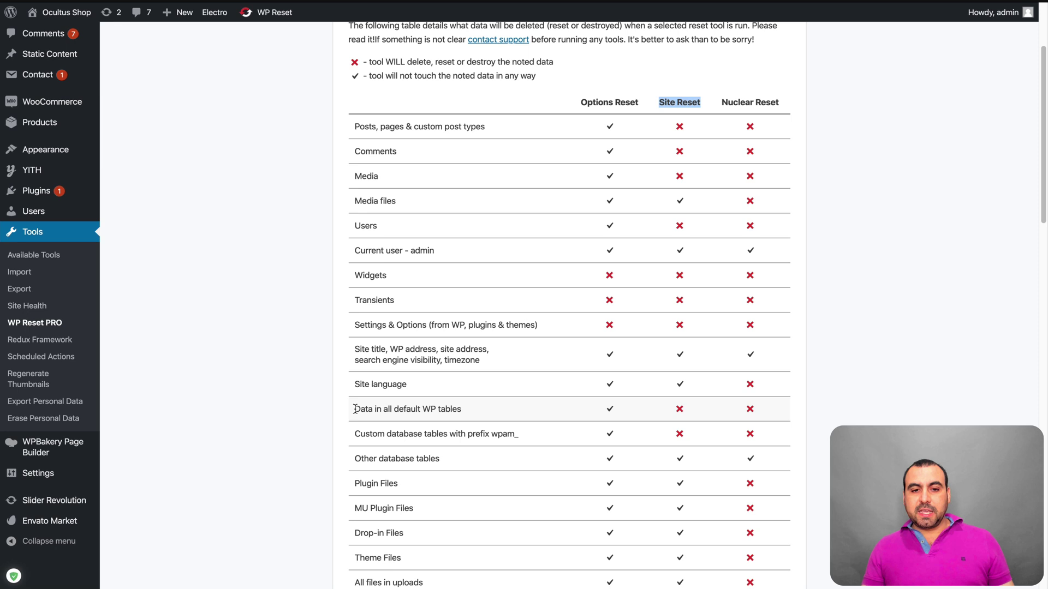
left_click_drag(355, 409, 451, 409)
left_click(450, 410)
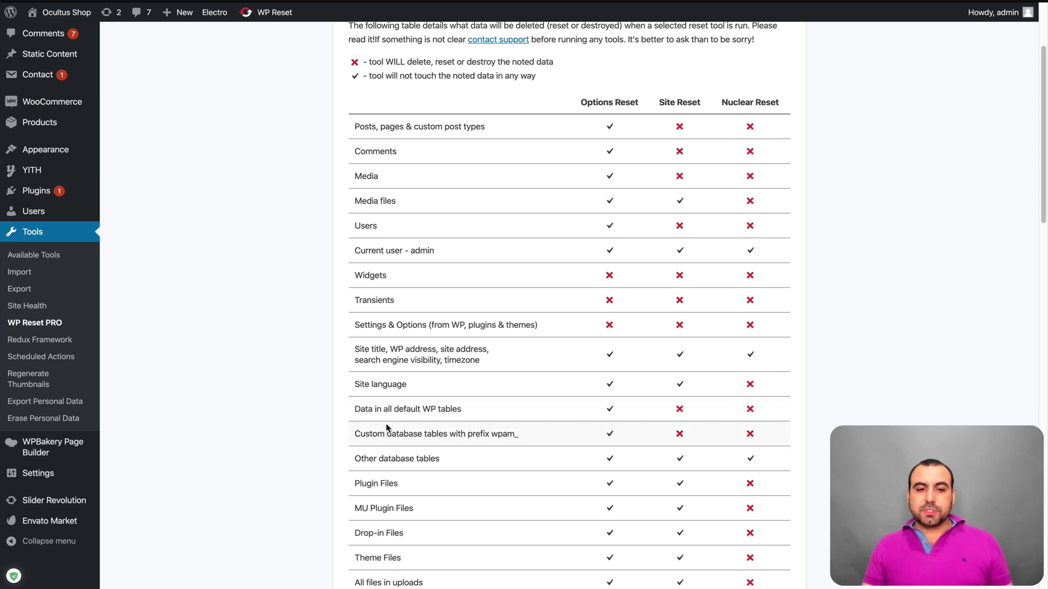
left_click_drag(354, 434, 505, 435)
left_click(505, 435)
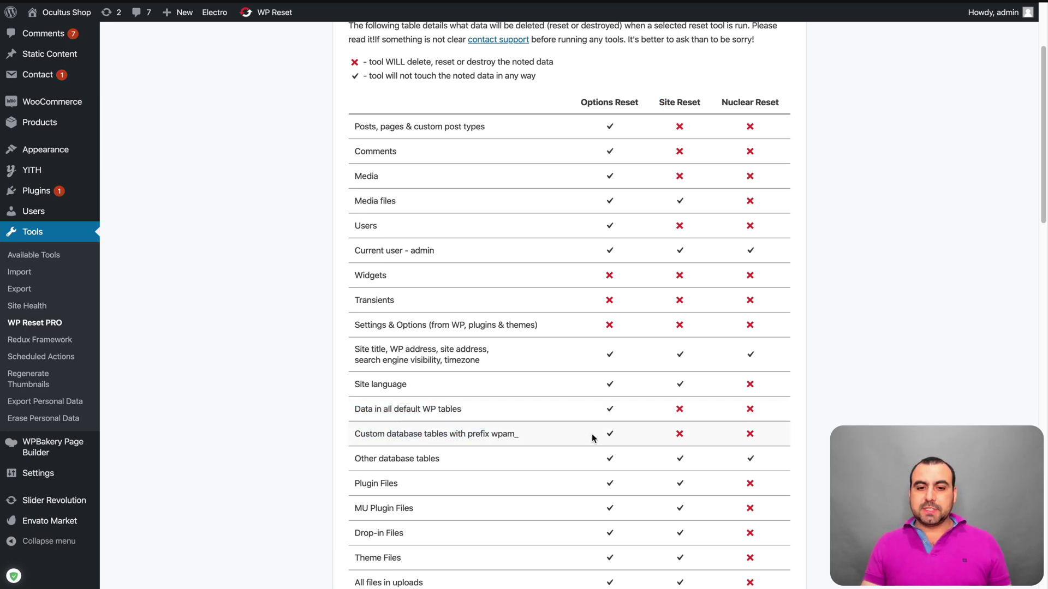
scroll(676, 423, "up", 5)
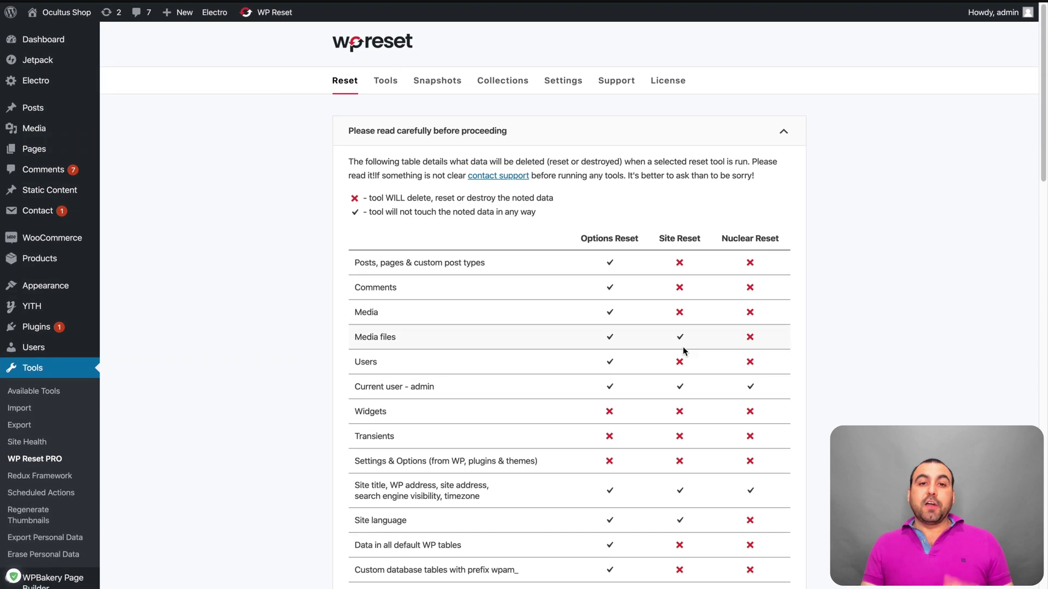
left_click_drag(720, 239, 802, 238)
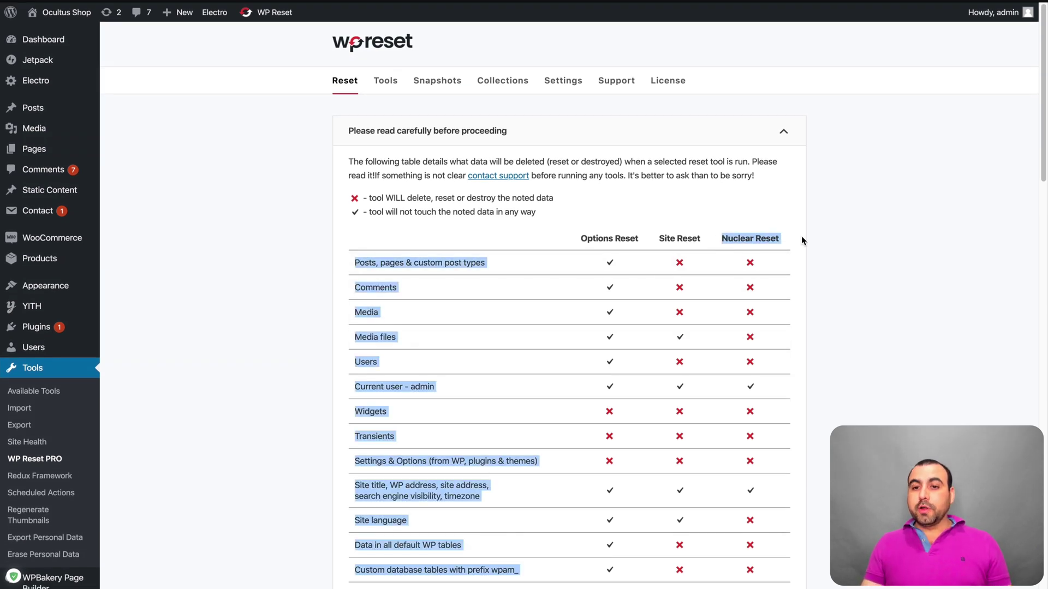
left_click(772, 323)
scroll(778, 370, "down", 1)
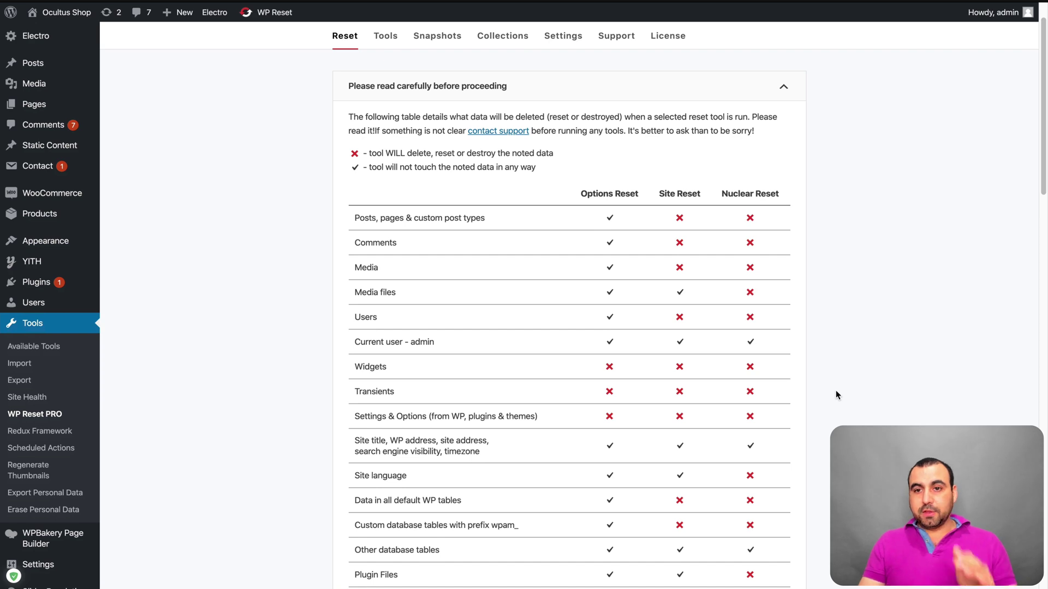
scroll(836, 390, "down", 3)
scroll(835, 391, "up", 4)
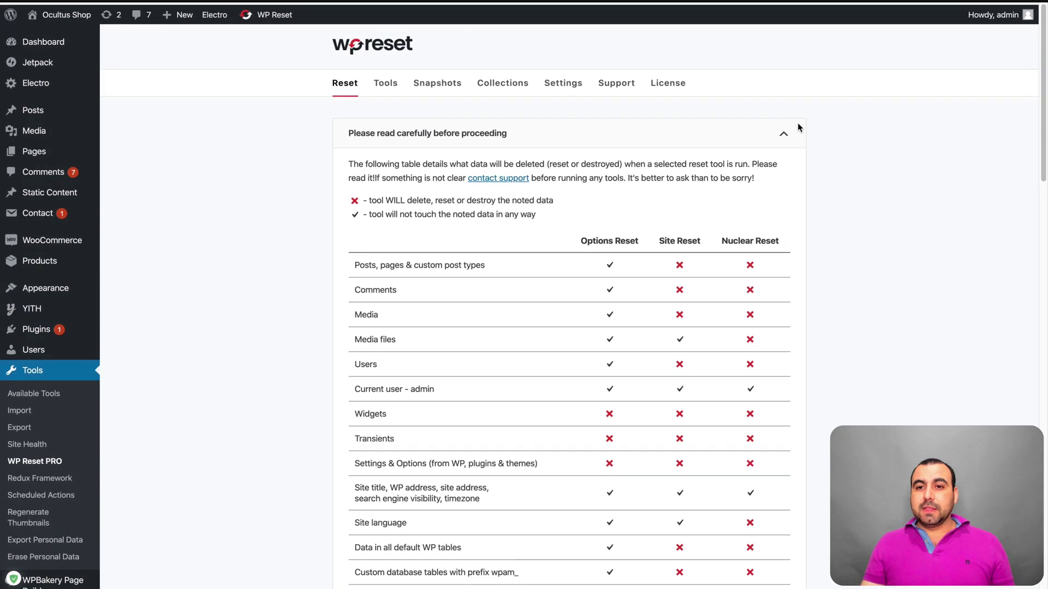
Step: Collapse the data deletion table and highlight the Options Reset heading
left_click(788, 135)
scroll(775, 295, "down", 2)
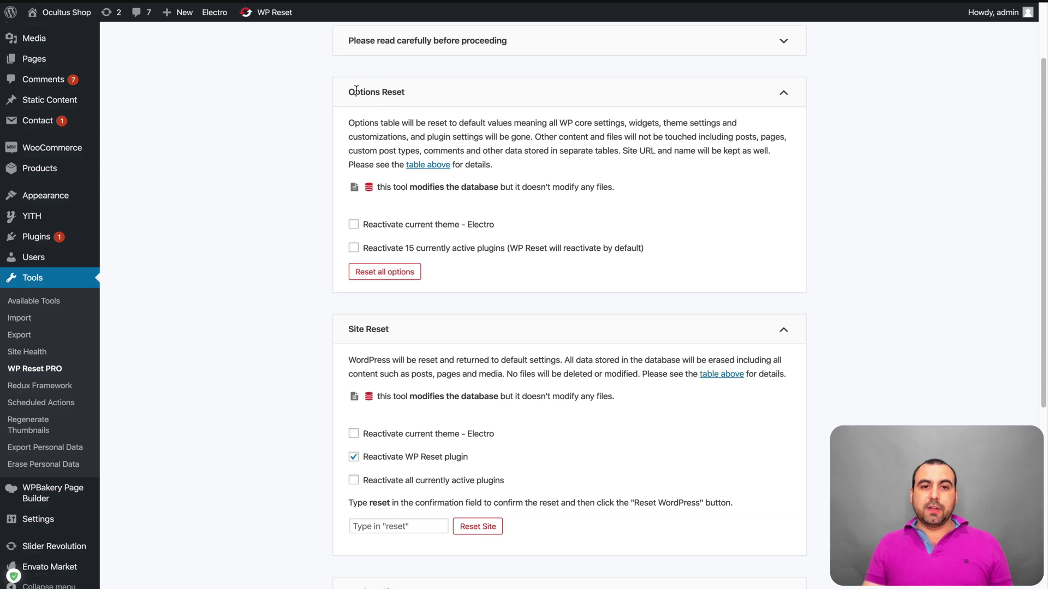
left_click_drag(356, 91, 417, 95)
left_click(418, 95)
Step: Start an Options Reset, then cancel the 'Are you sure you want to reset' confirmation
left_click(412, 270)
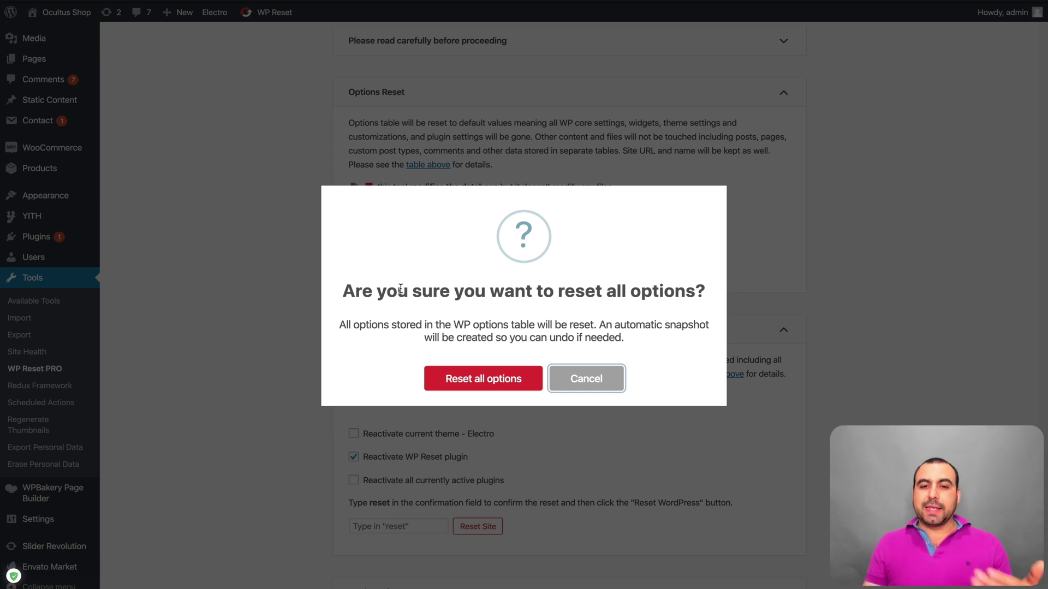
left_click_drag(343, 291, 626, 298)
left_click(626, 298)
left_click(584, 378)
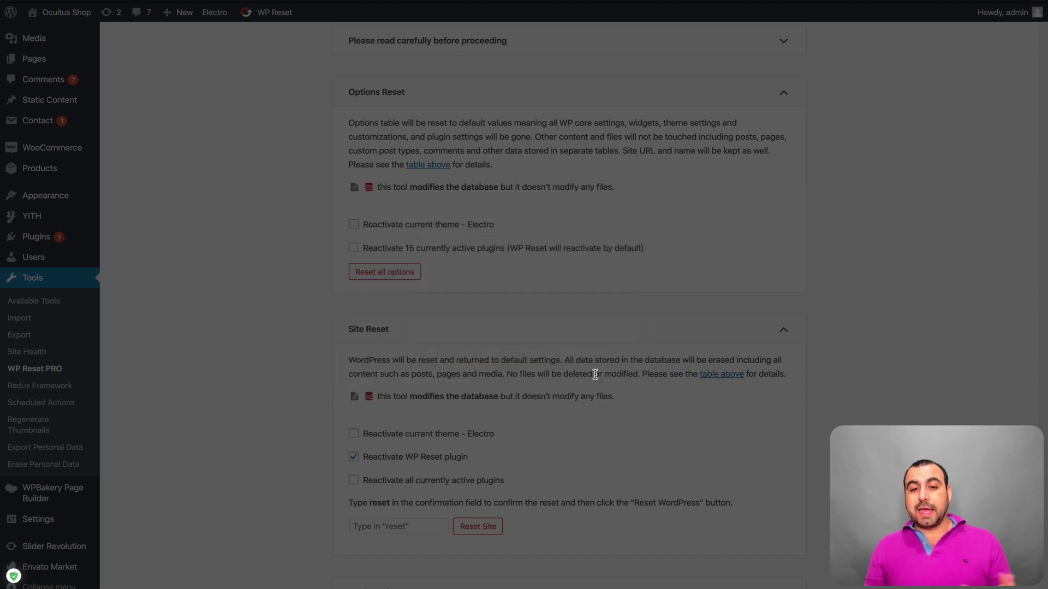
Step: Scroll through the Site Reset and Nuclear Site Reset sections and back up
scroll(343, 276, "down", 2)
scroll(389, 163, "down", 3)
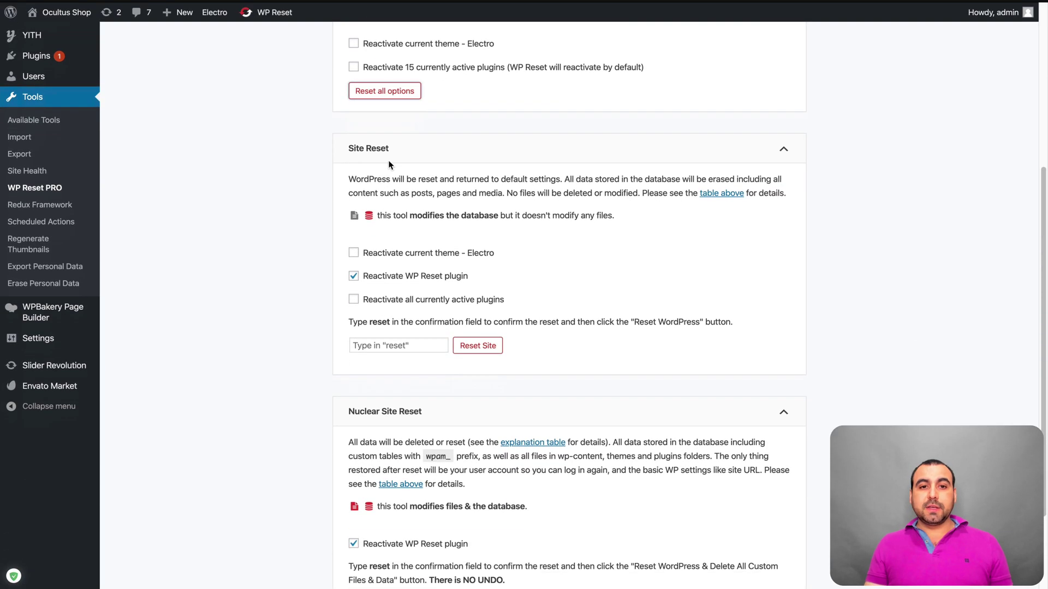
scroll(391, 264, "down", 3)
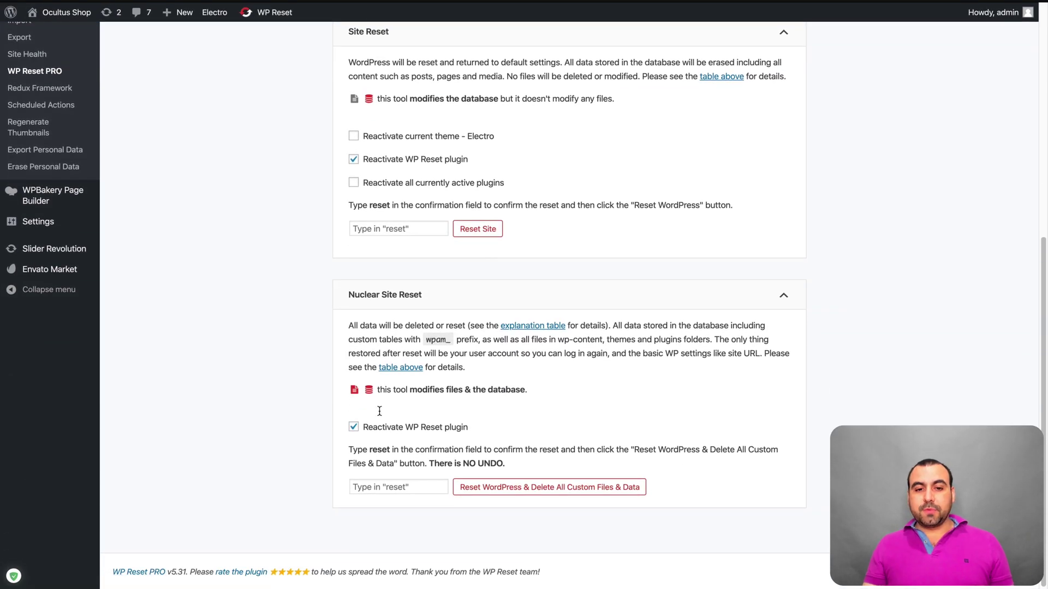
scroll(464, 382, "up", 10)
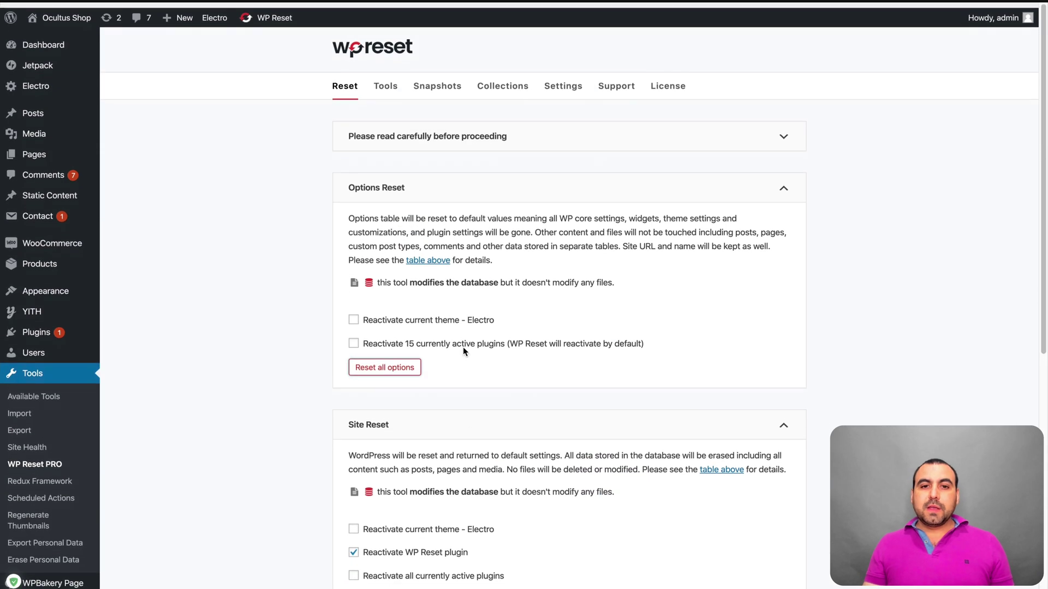
Step: Switch to the Tools tab and point out the Reset Theme Options and Delete Transients tools
left_click(383, 81)
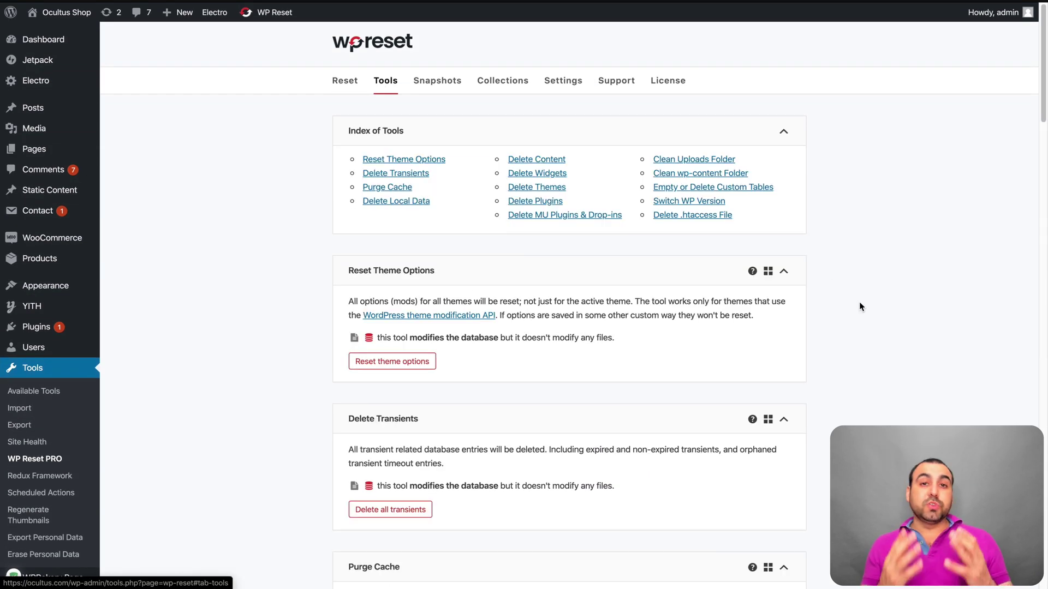
scroll(859, 303, "down", 3)
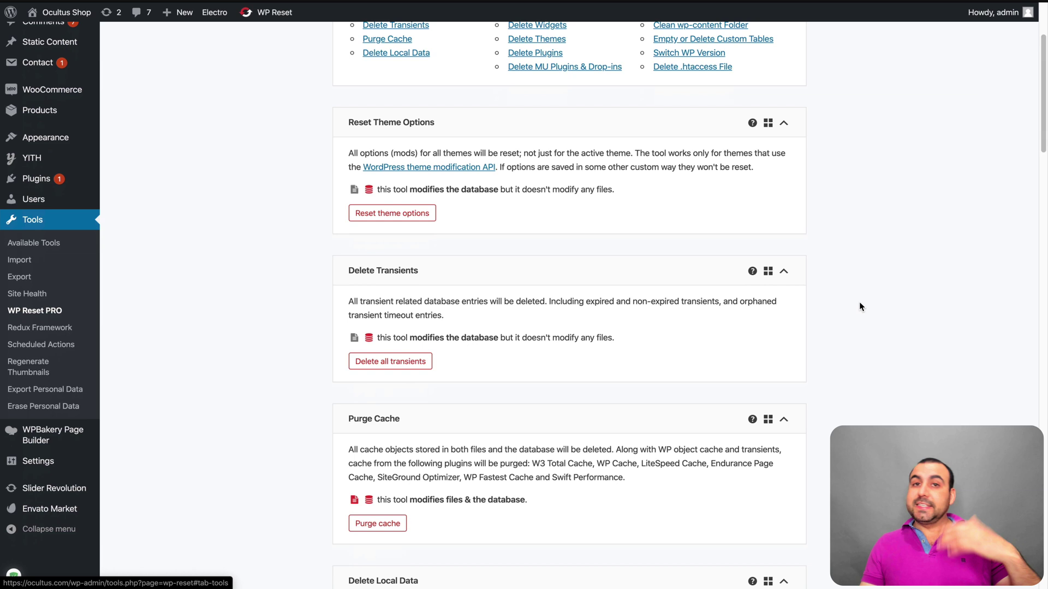
scroll(859, 303, "down", 1)
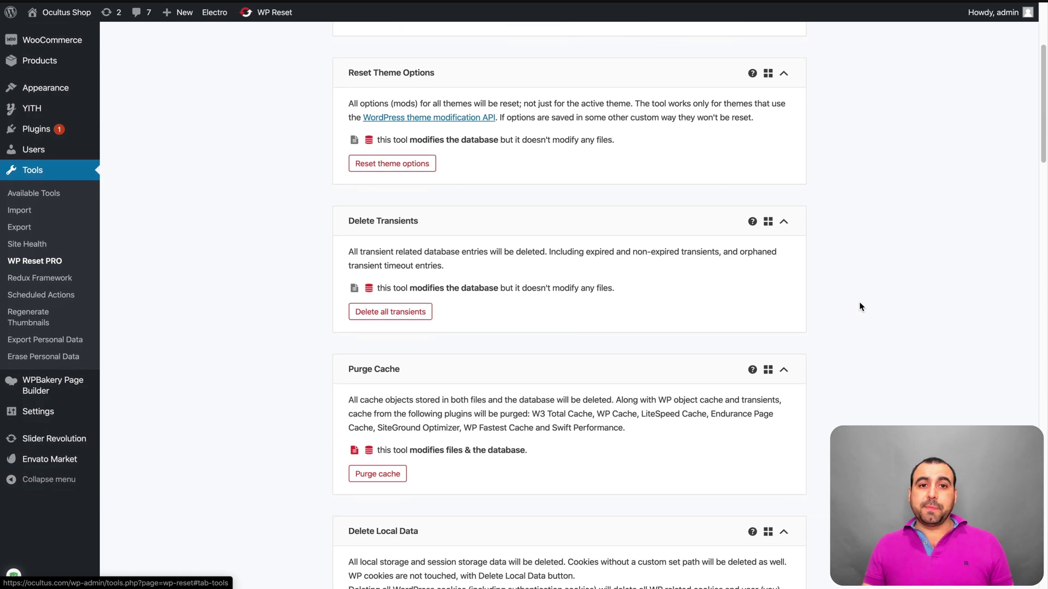
left_click_drag(348, 60, 431, 66)
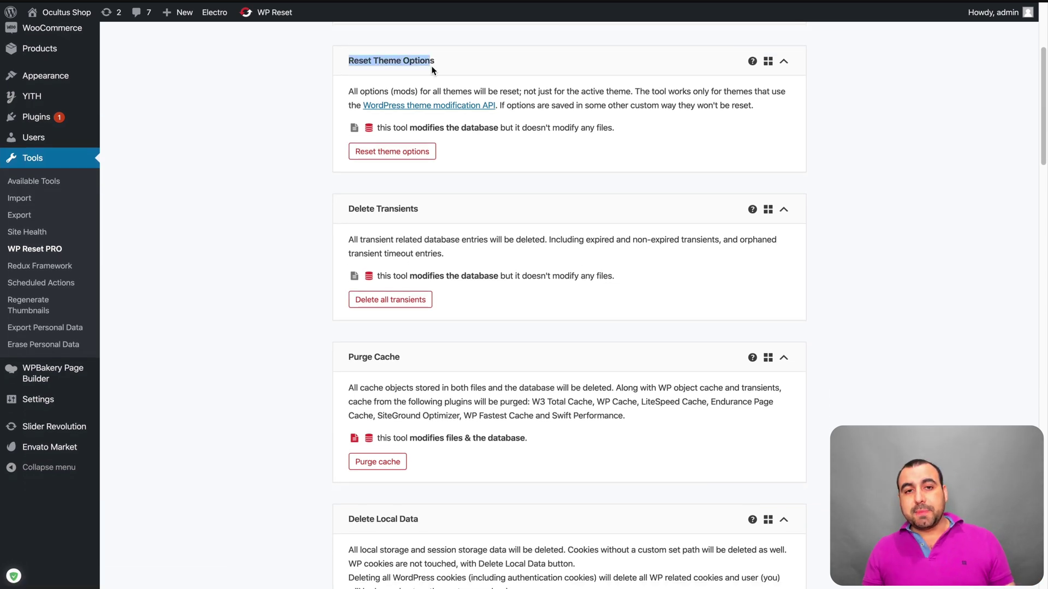
left_click(431, 65)
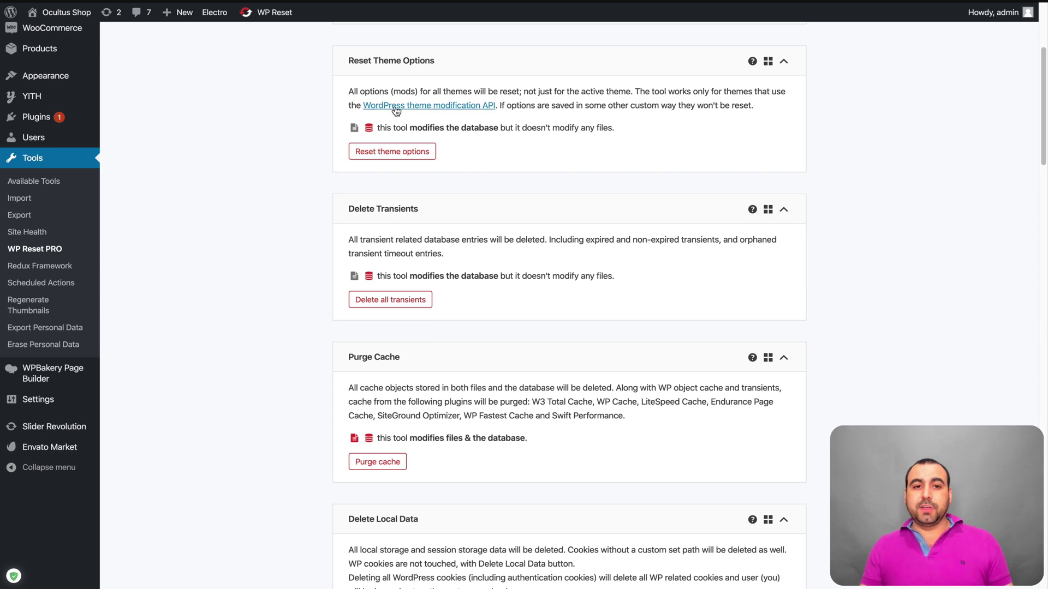
left_click_drag(352, 210, 415, 210)
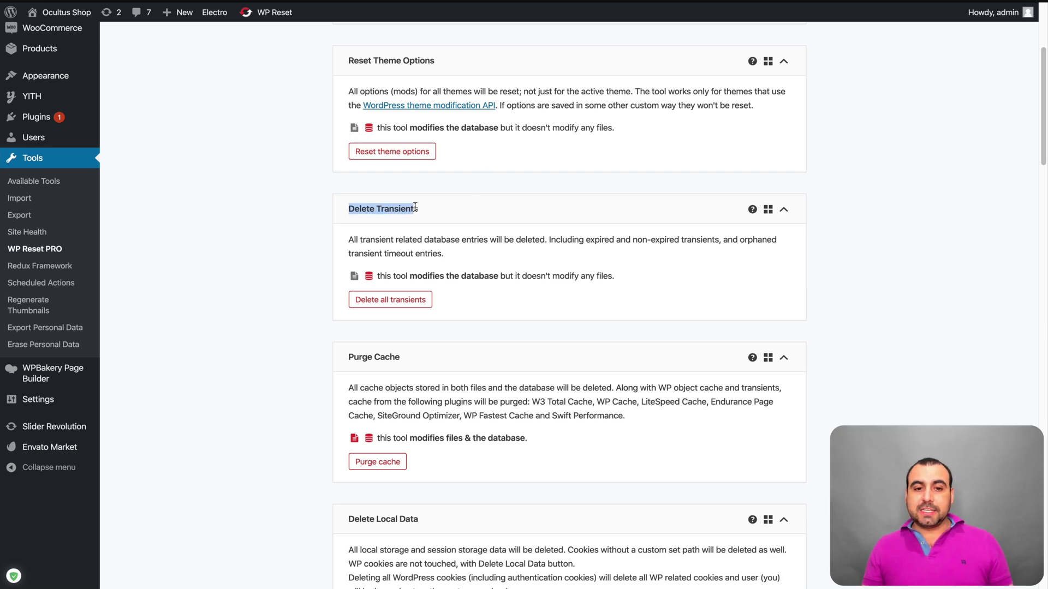
right_click(414, 207)
key("Escape")
Step: Scroll to Delete Content and sample Comments (7), Users (2) and Taxonomy - Categories (1)
scroll(384, 367, "down", 2)
scroll(385, 366, "down", 3)
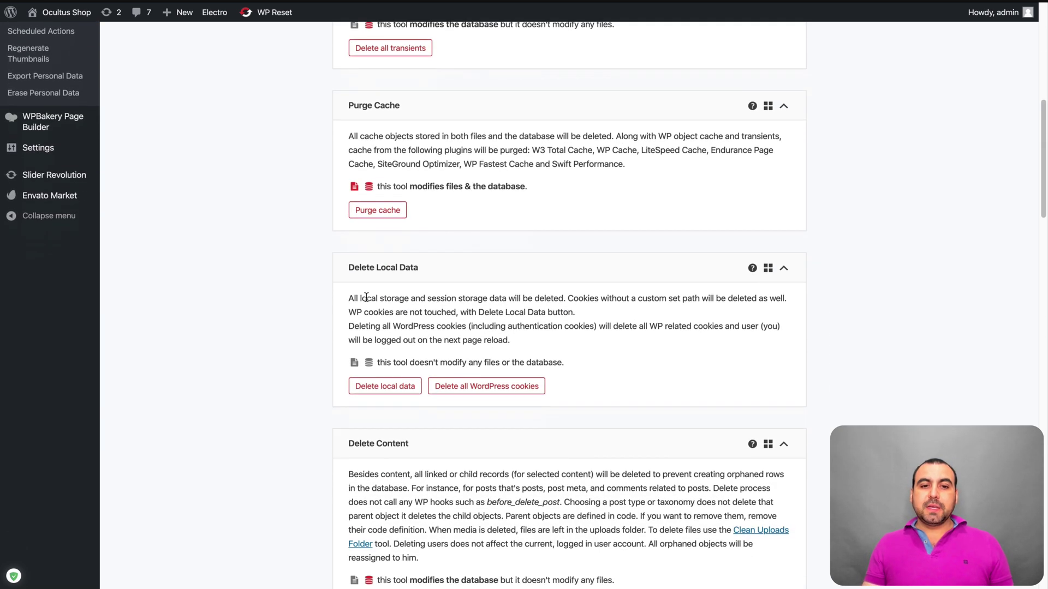
scroll(405, 270, "down", 4)
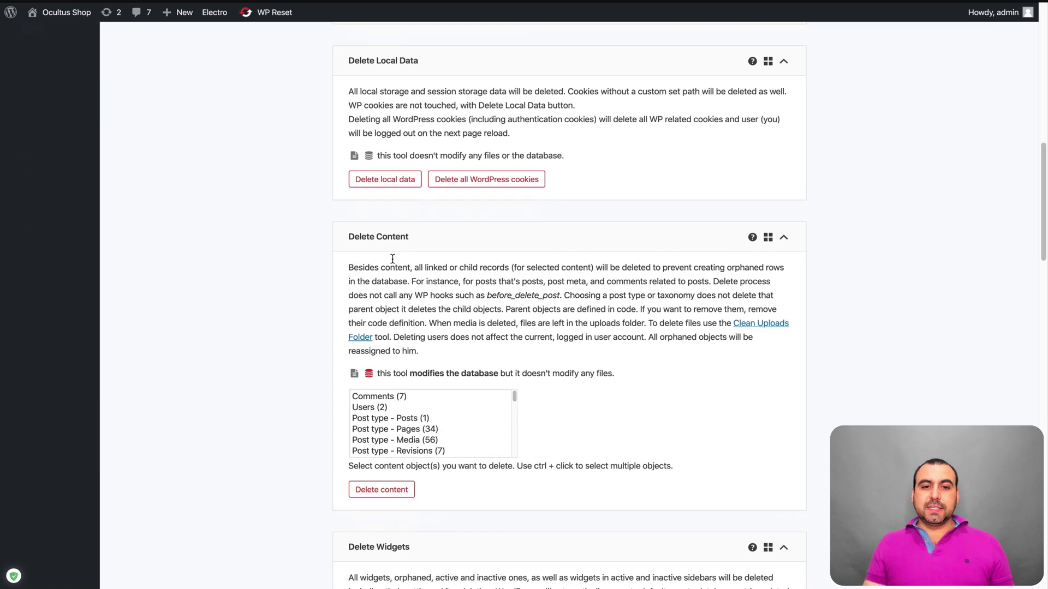
scroll(427, 236, "down", 3)
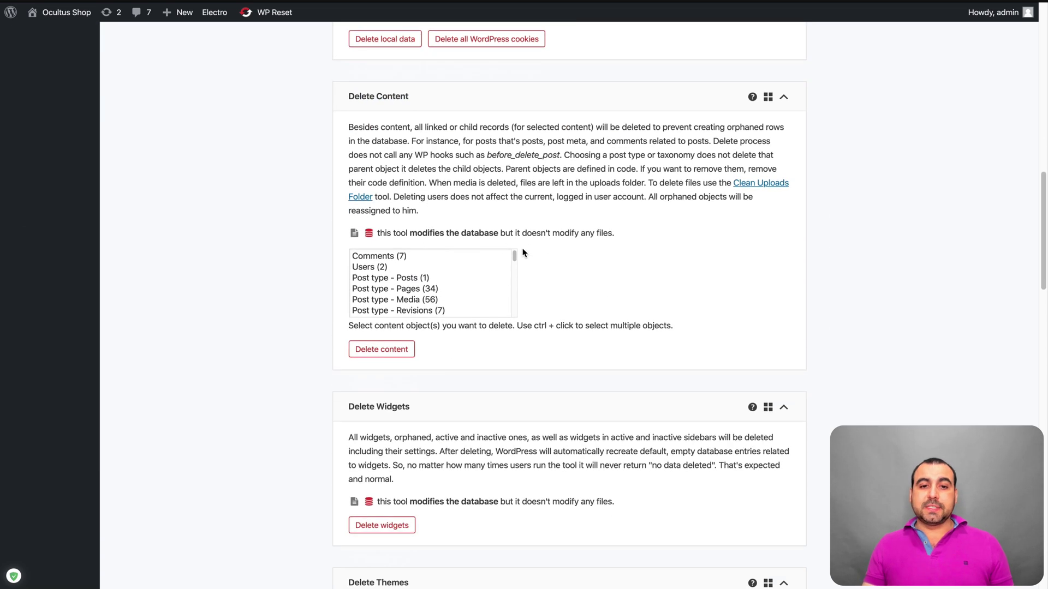
left_click(382, 262)
left_click(387, 266)
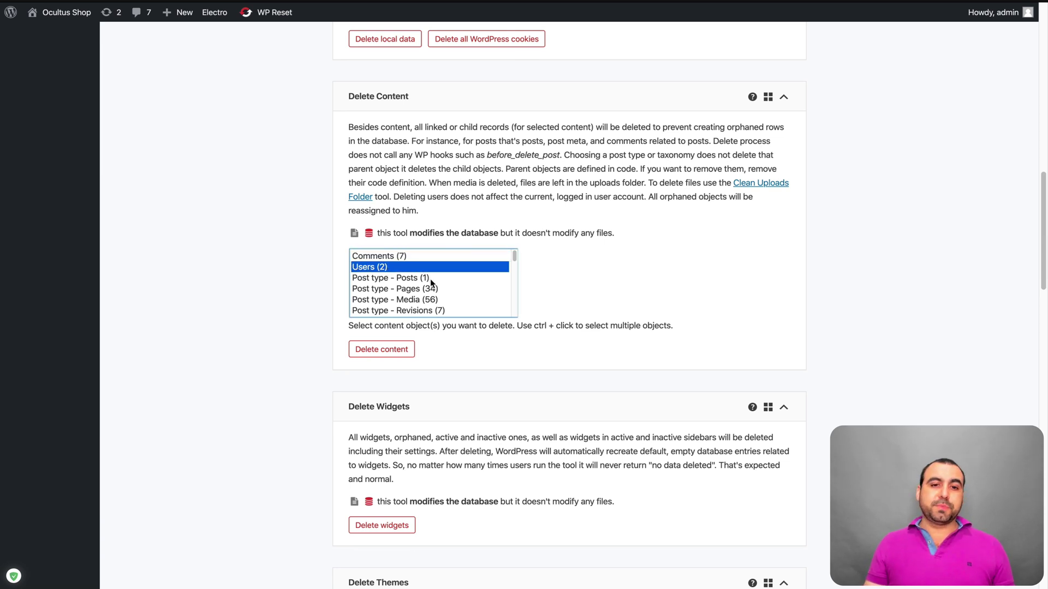
scroll(430, 281, "down", 4)
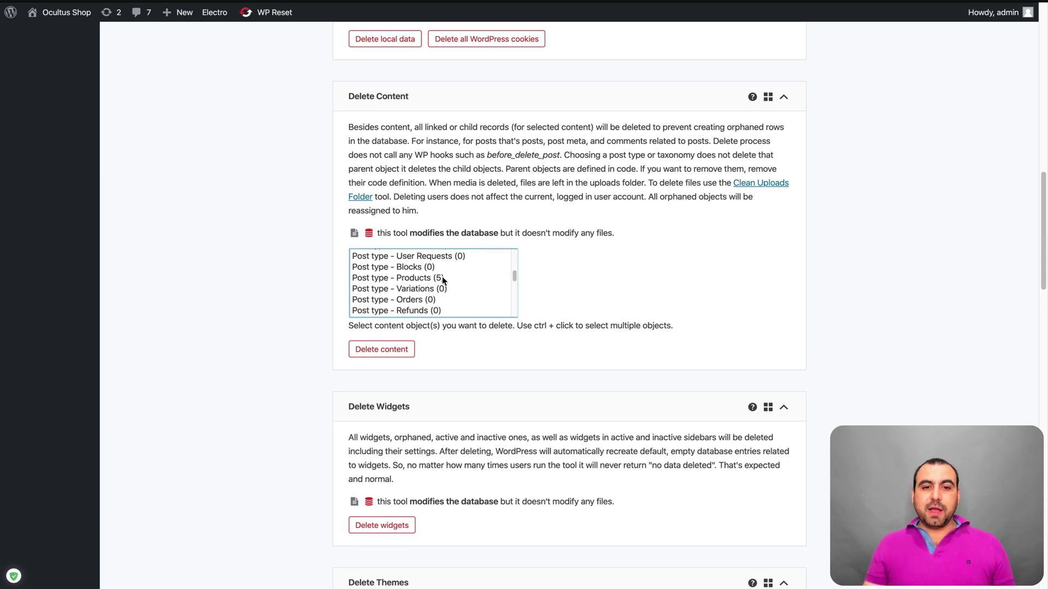
scroll(443, 279, "down", 5)
left_click(392, 264)
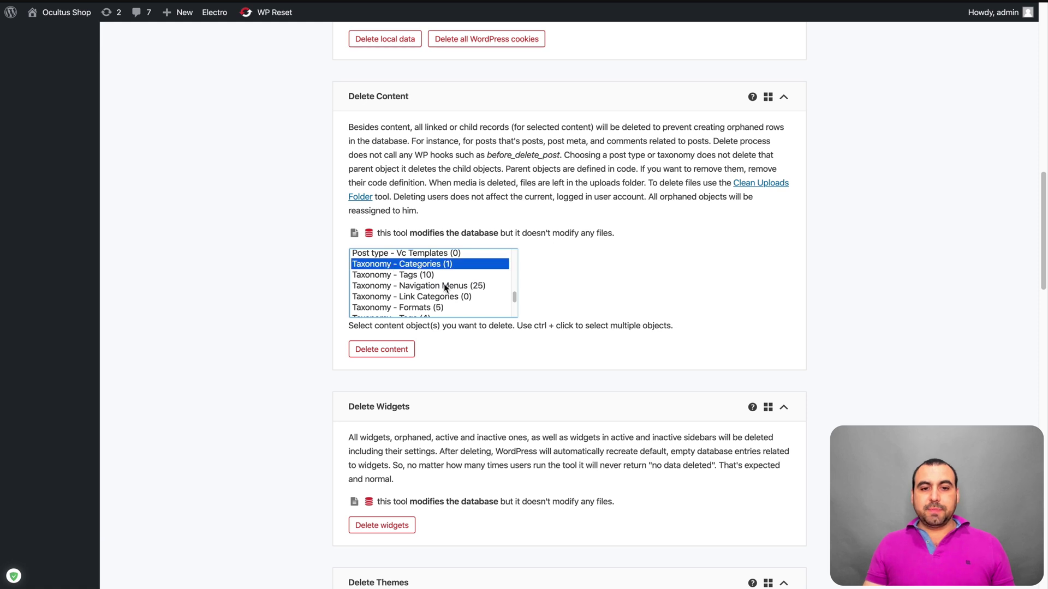
scroll(445, 288, "down", 2)
scroll(449, 289, "up", 10)
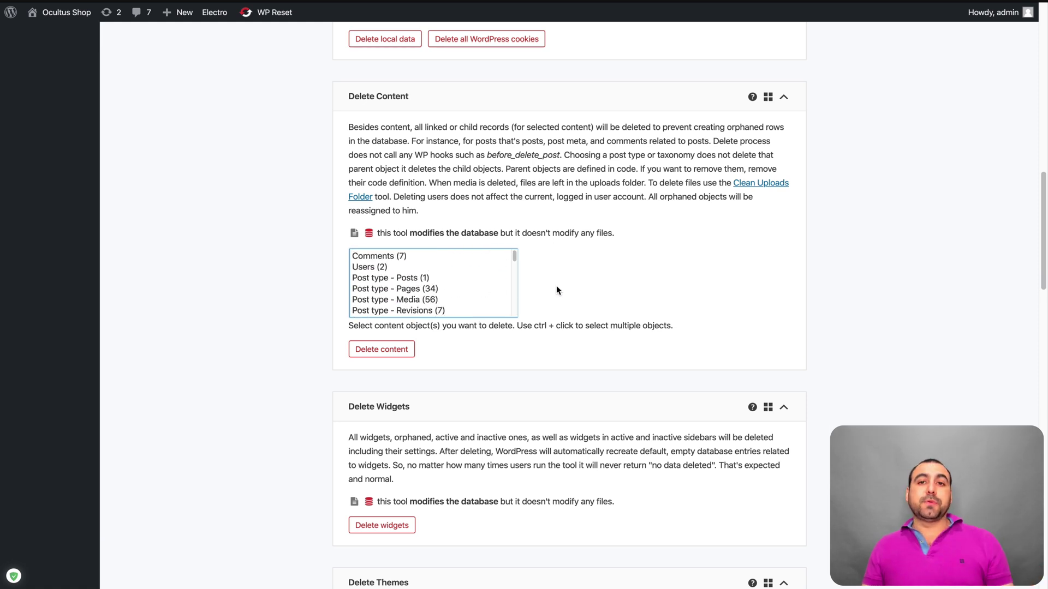
left_click(571, 287)
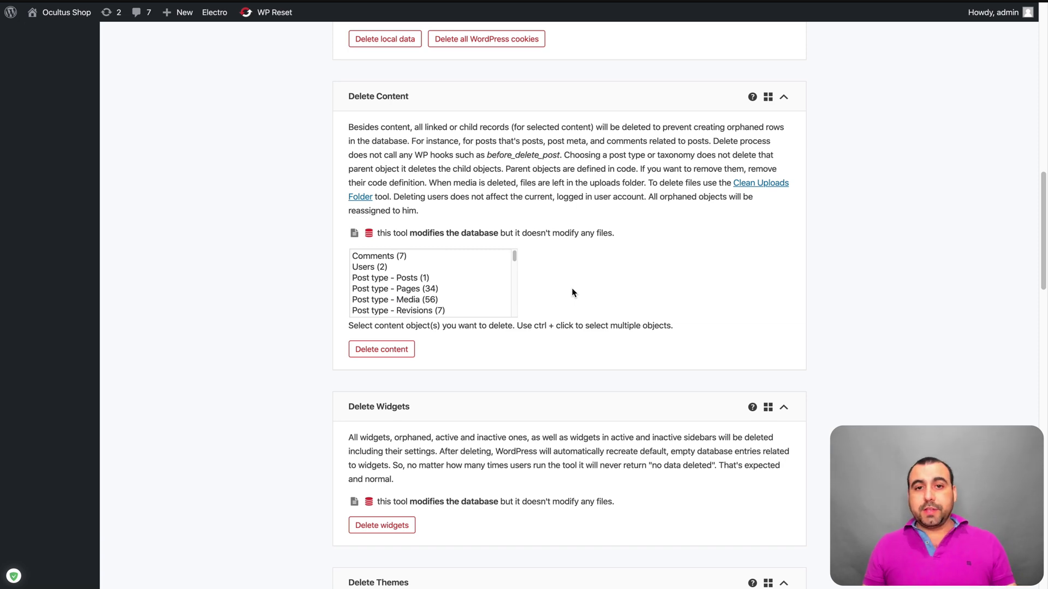
scroll(571, 287, "down", 3)
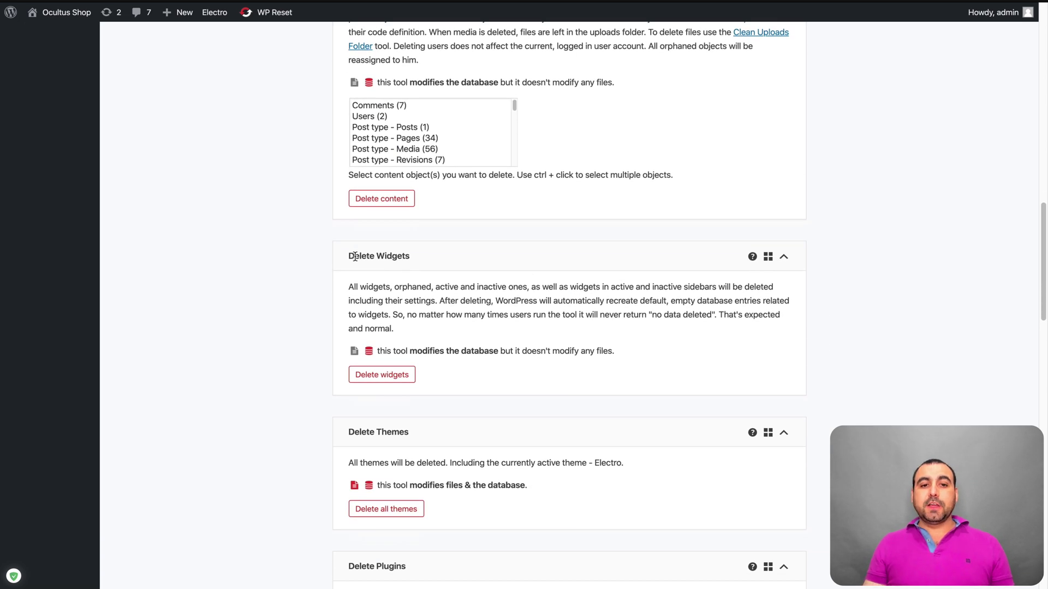
left_click_drag(349, 256, 421, 258)
scroll(470, 277, "down", 4)
left_click(470, 275)
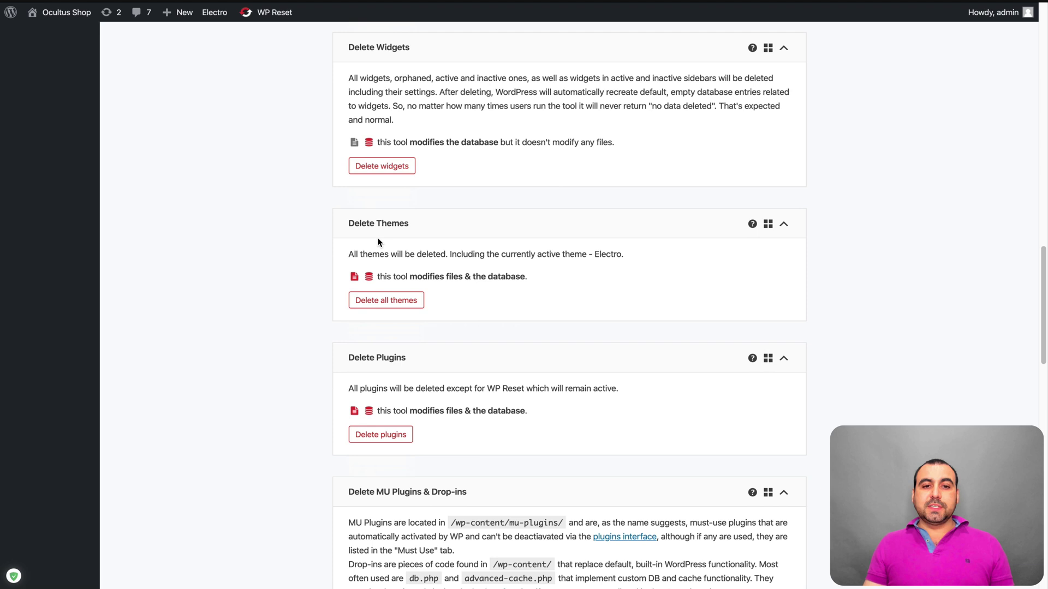
scroll(395, 243, "down", 3)
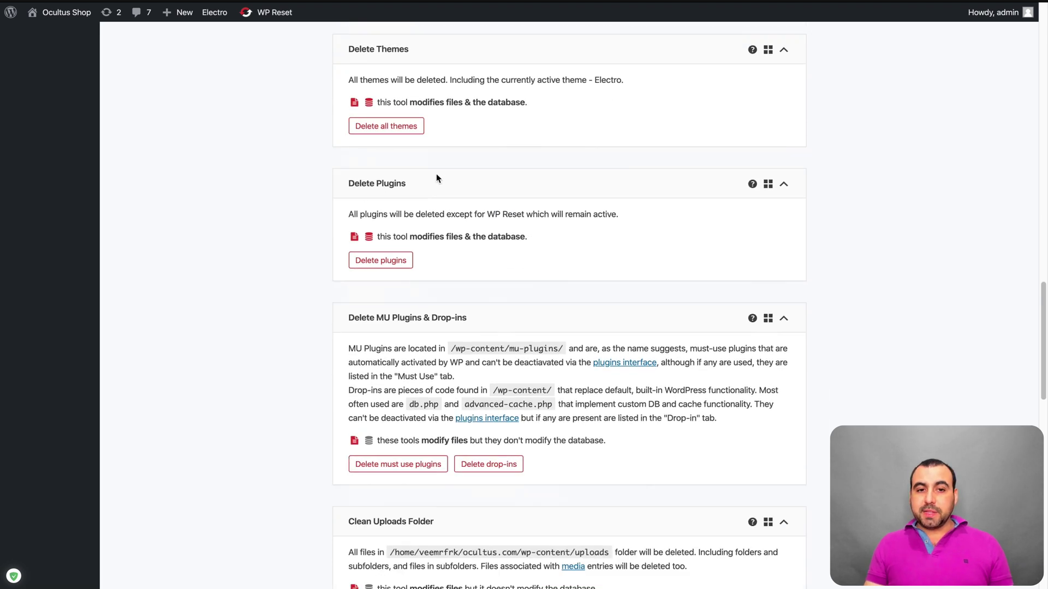
scroll(527, 302, "down", 2)
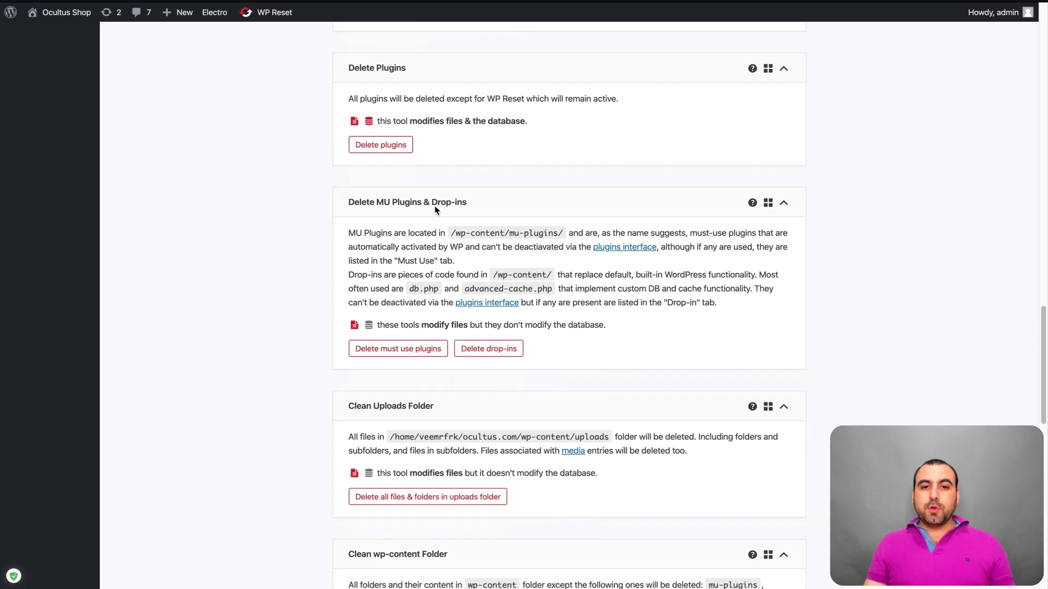
scroll(504, 220, "down", 3)
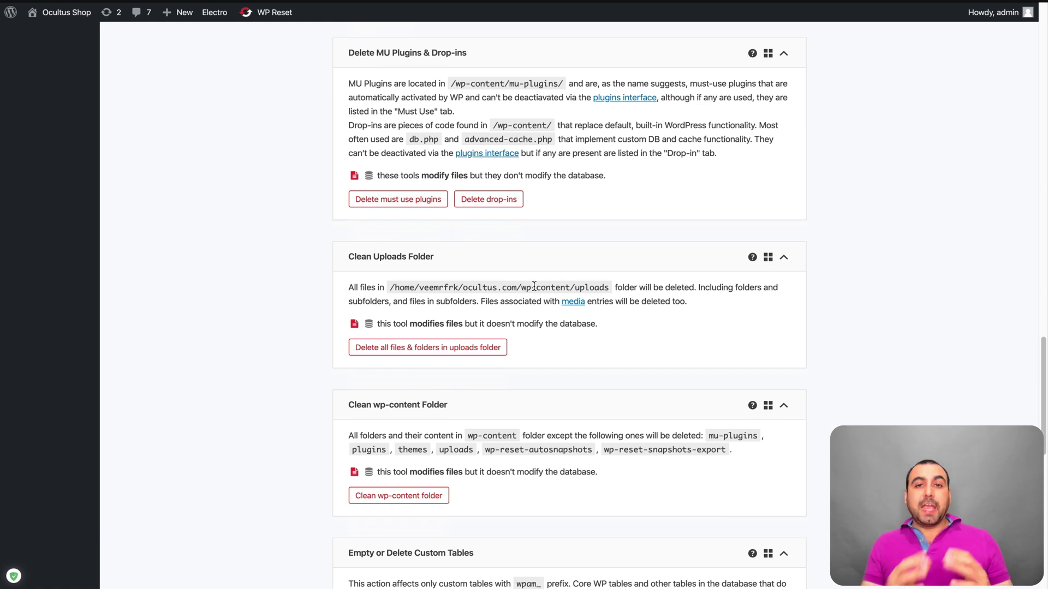
mouse_move(521, 287)
left_mouse_down()
mouse_move(583, 289)
mouse_move(540, 289)
left_mouse_up()
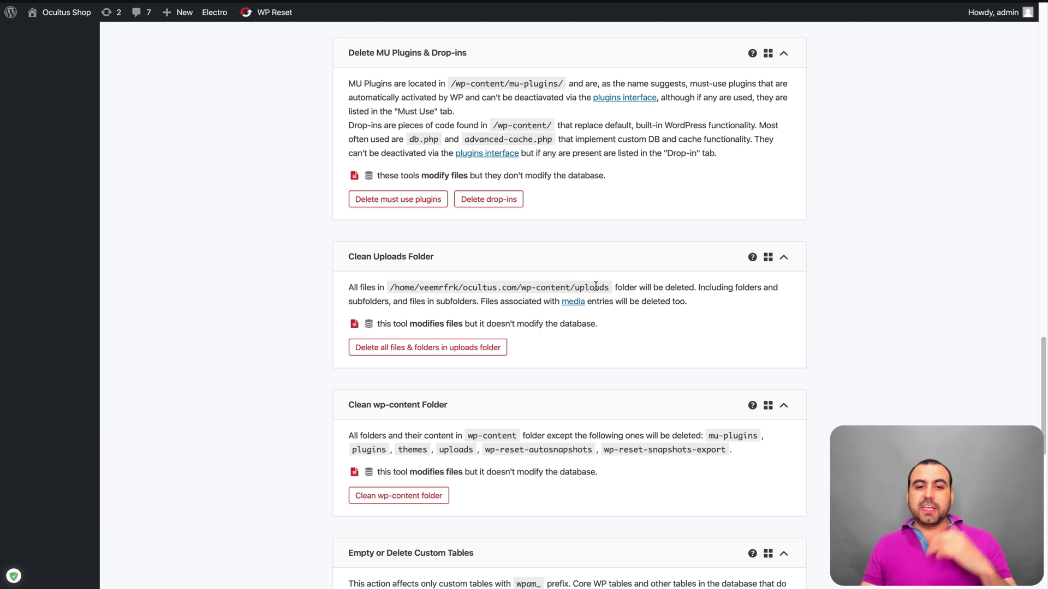
scroll(500, 350, "down", 3)
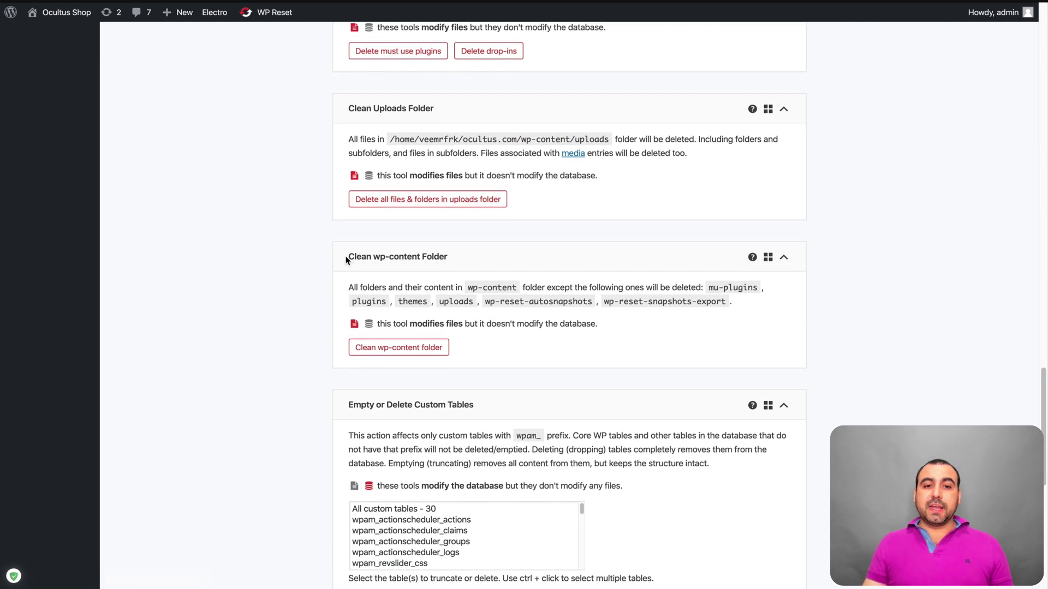
left_click_drag(348, 257, 448, 257)
left_click(477, 258)
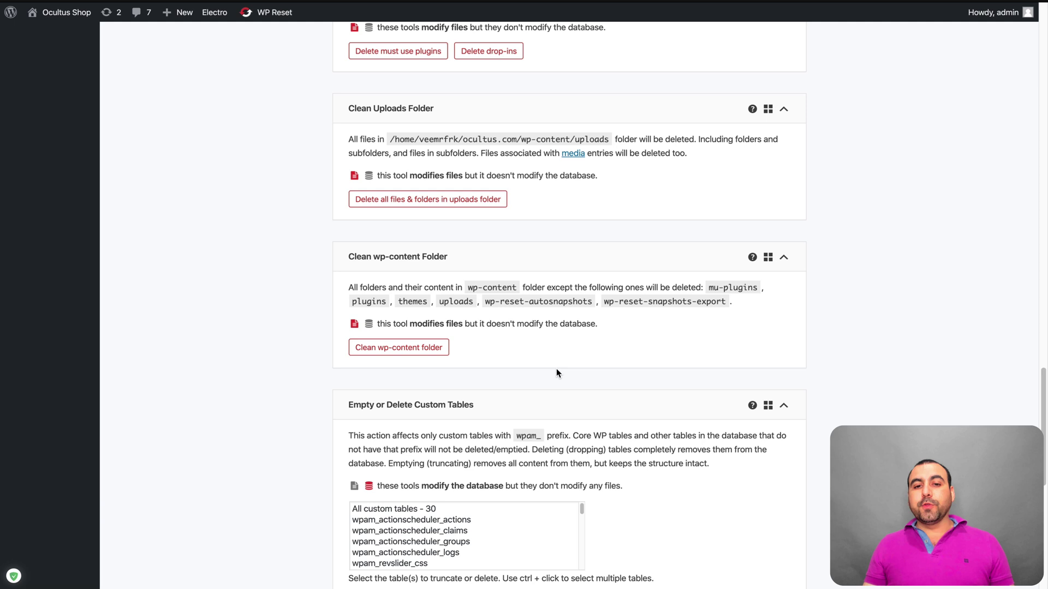
scroll(555, 368, "down", 1)
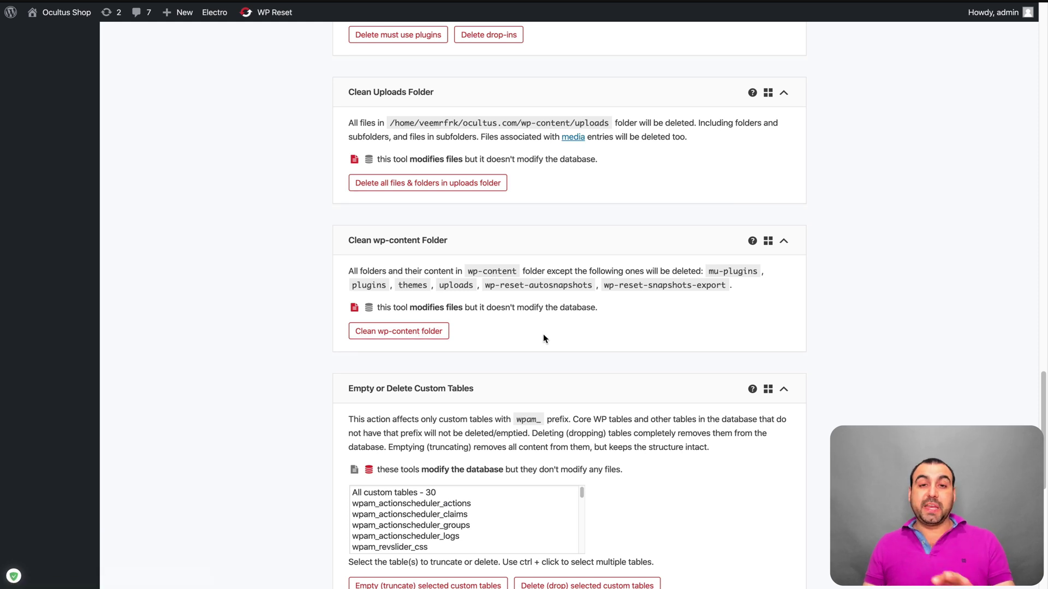
scroll(542, 334, "down", 2)
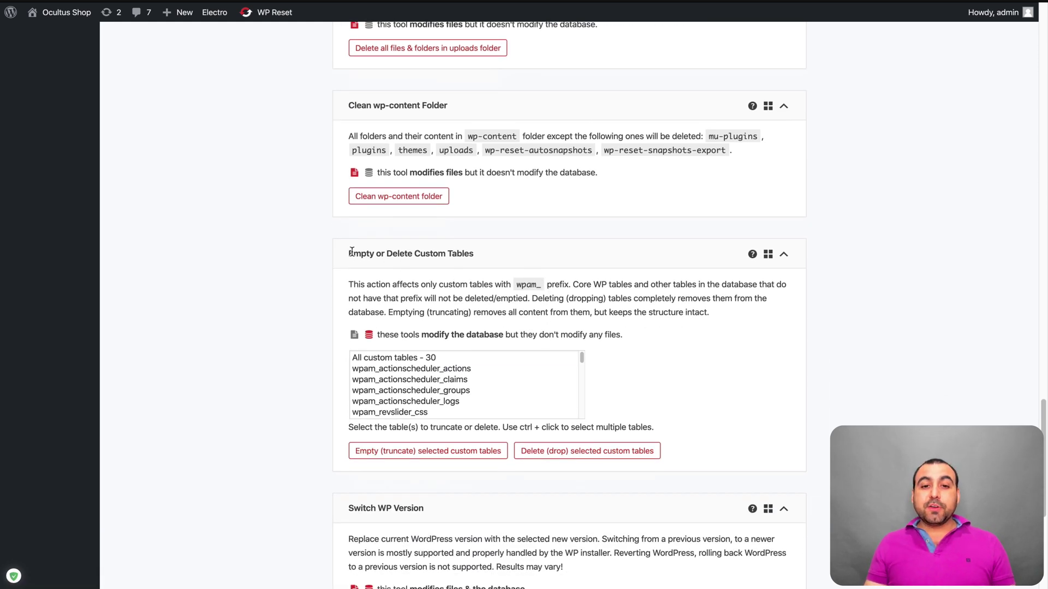
left_click_drag(353, 253, 472, 252)
left_click(471, 251)
scroll(409, 251, "down", 3)
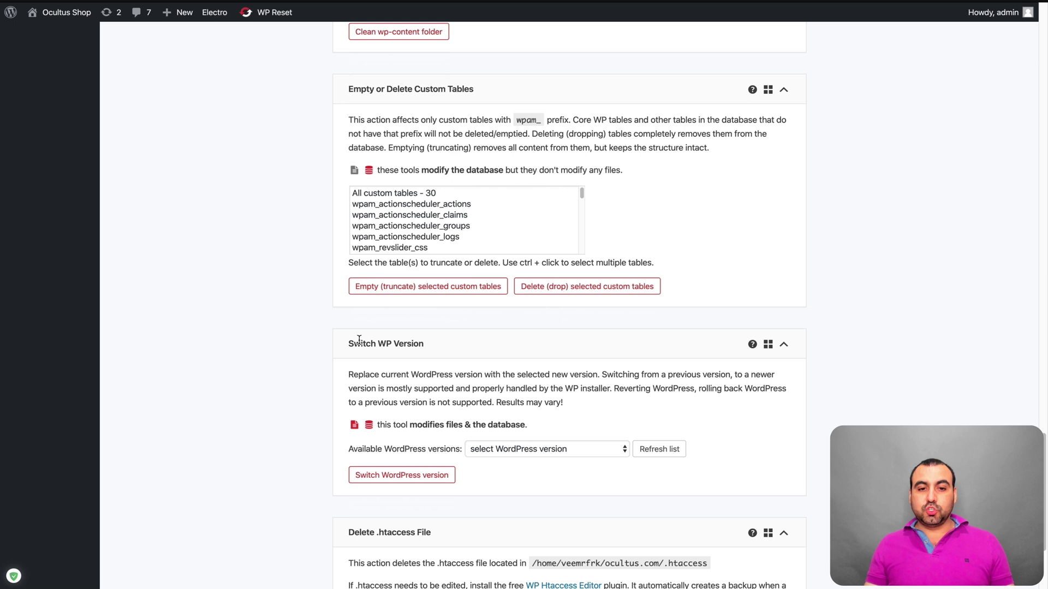
scroll(448, 351, "down", 2)
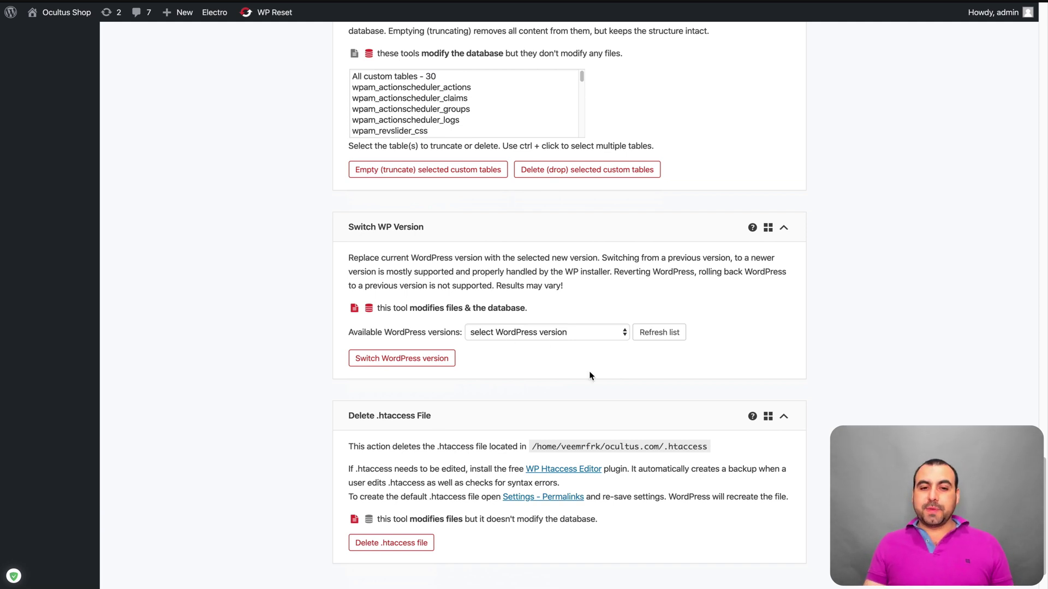
scroll(614, 408, "down", 1)
left_click_drag(347, 359, 449, 360)
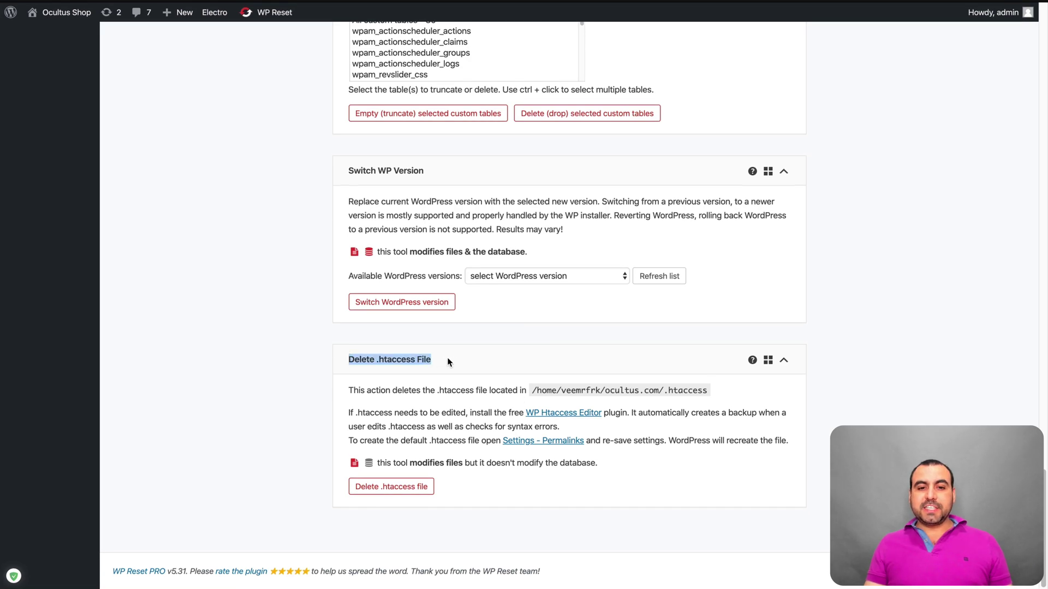
left_click(453, 361)
key("Home")
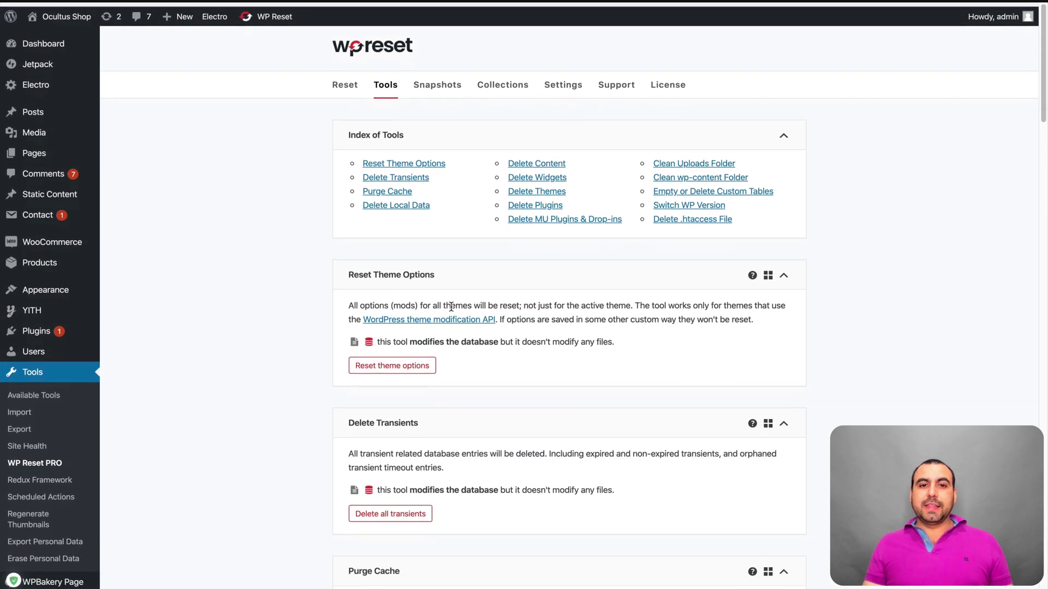
Step: Switch to the Snapshots tab listing the 'first' snapshot and show the WP Reset admin-bar menu
left_click(441, 87)
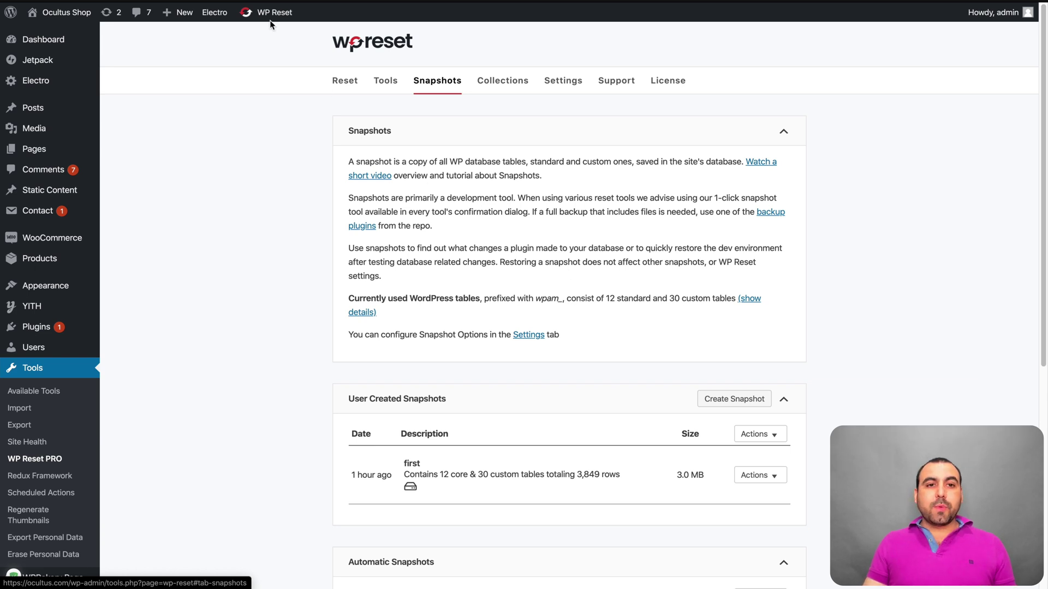
mouse_move(246, 12)
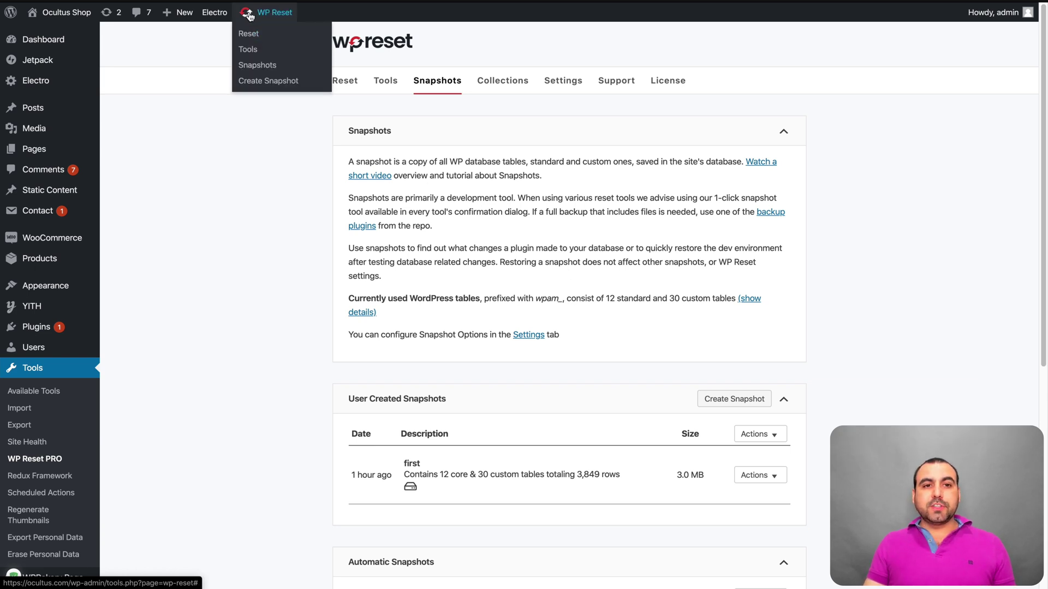
left_click(280, 82)
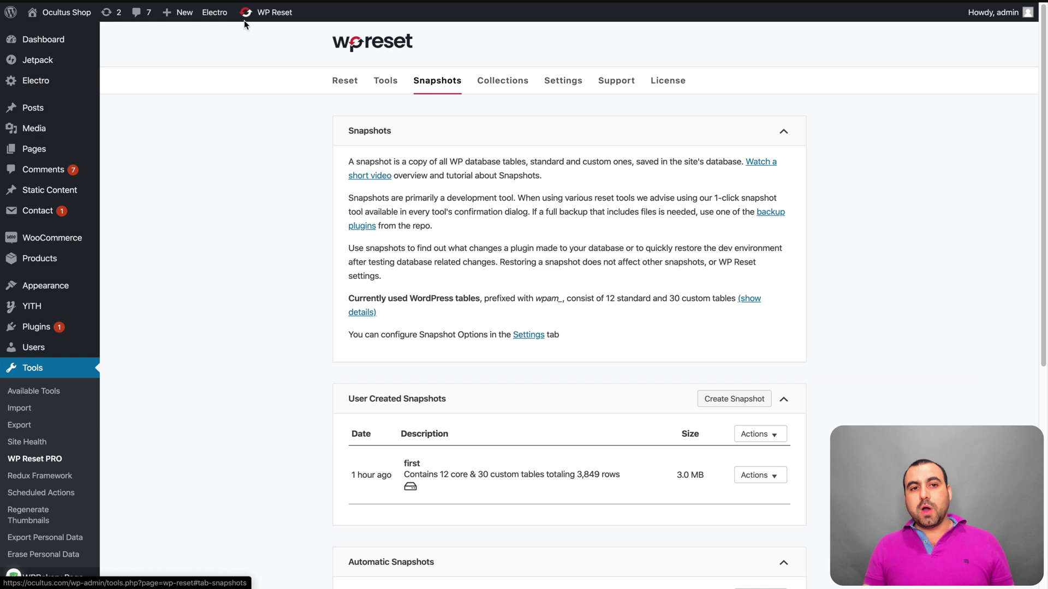
scroll(434, 408, "down", 3)
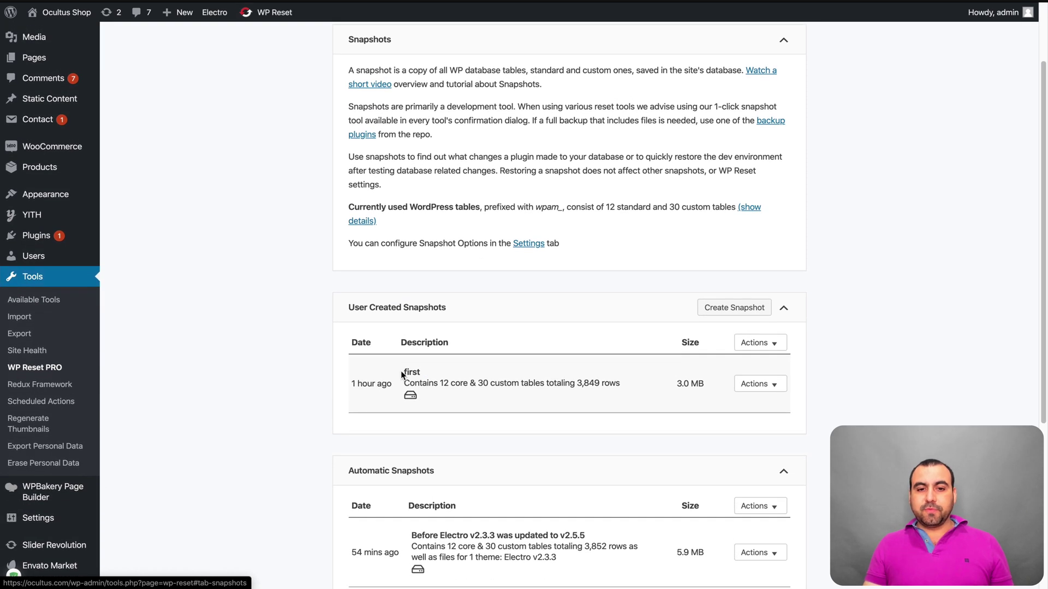
double_click(407, 372)
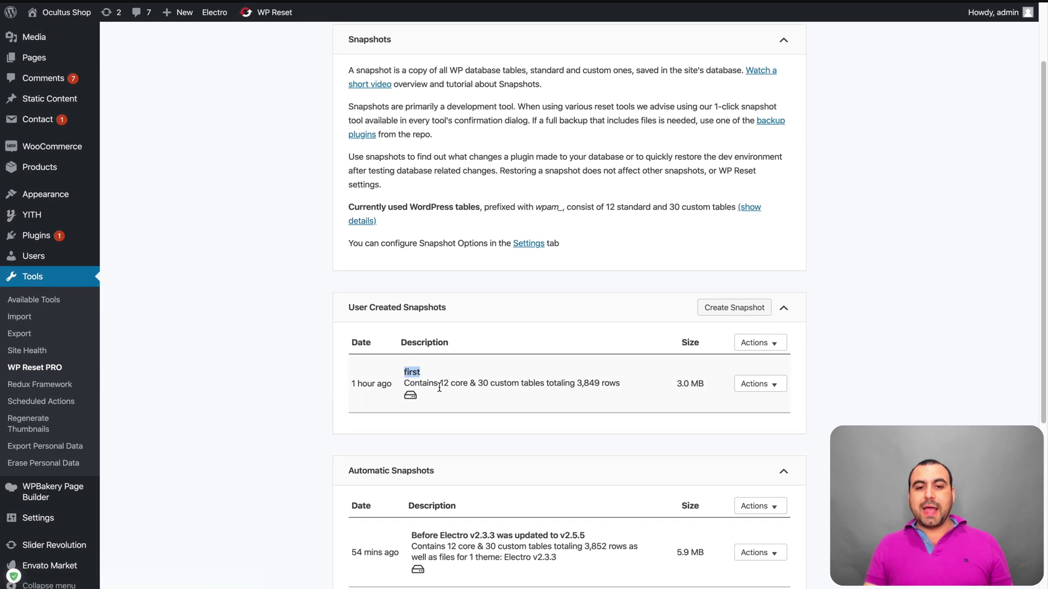
left_click(486, 388)
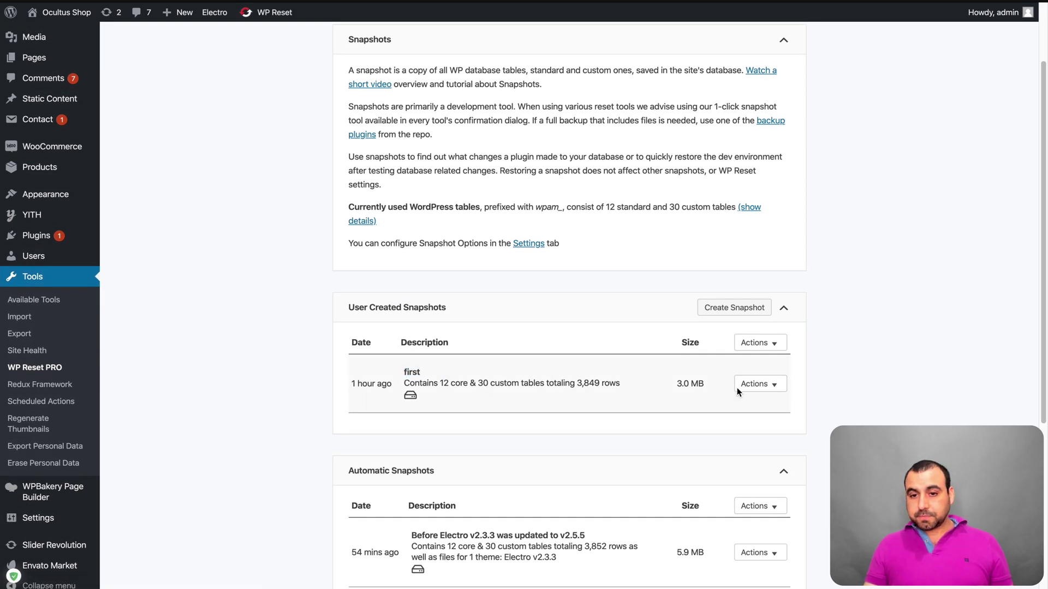
left_click(775, 387)
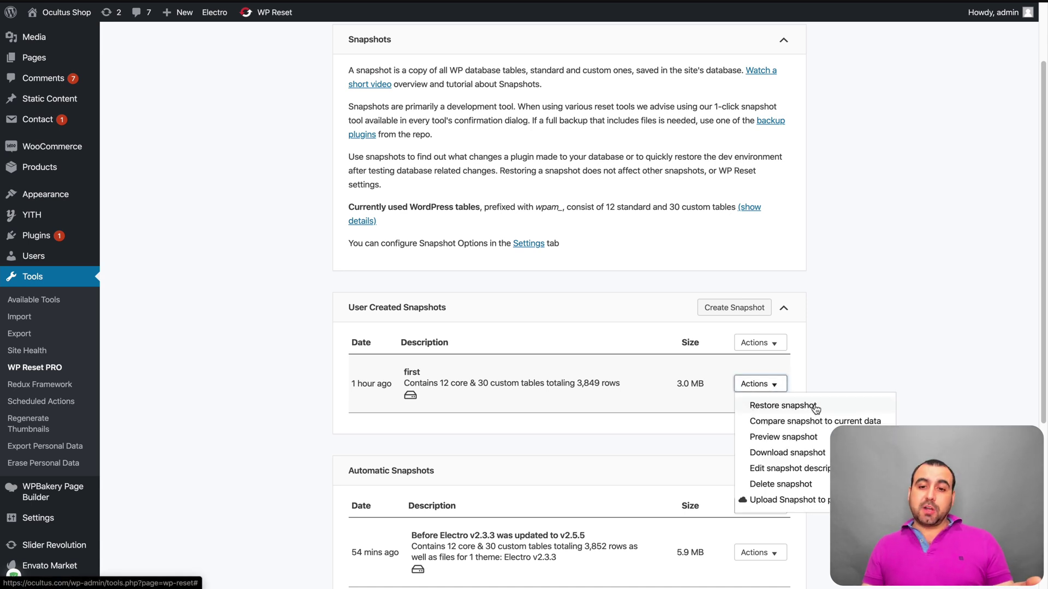
left_click(826, 422)
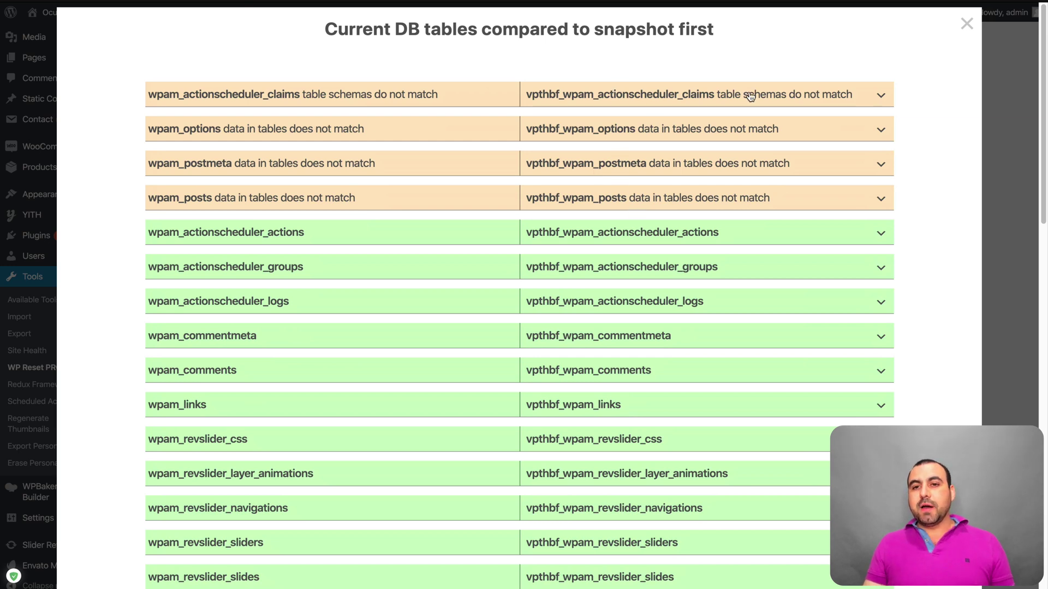
left_click(809, 93)
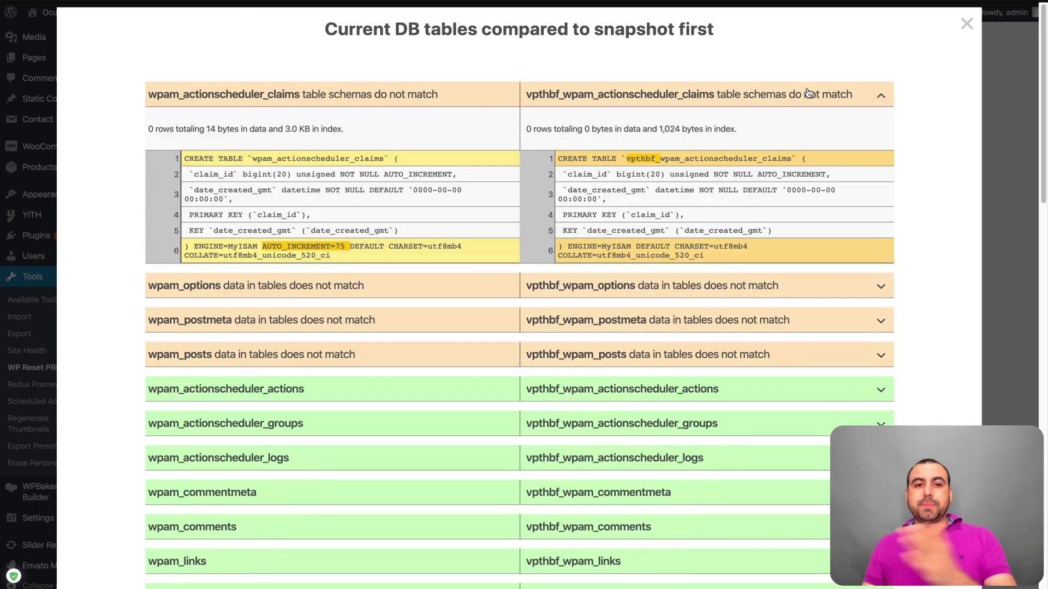
left_click(809, 93)
left_click(967, 23)
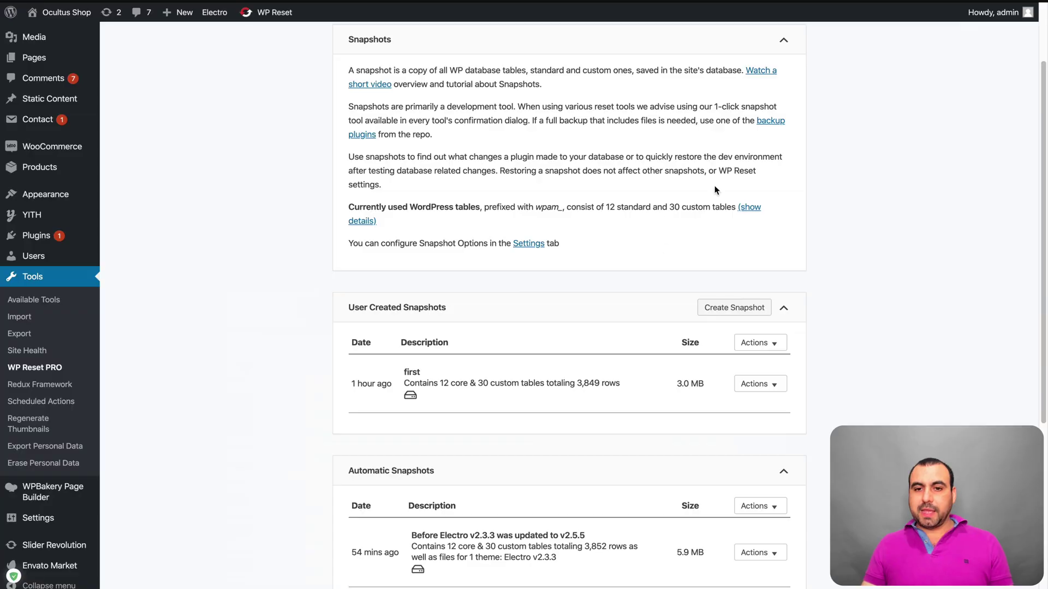
scroll(923, 344, "down", 3)
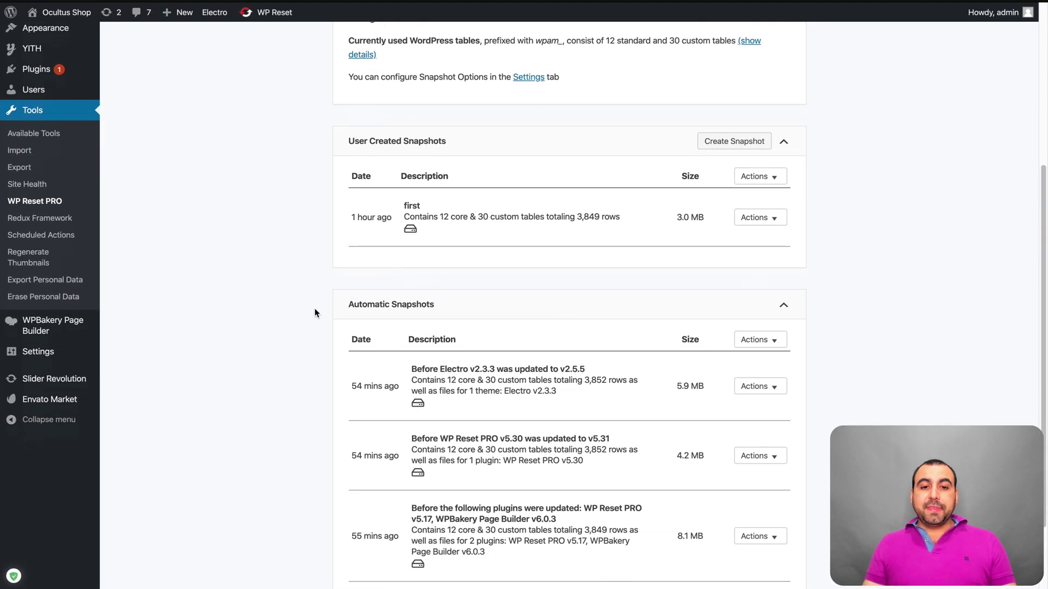
scroll(438, 307, "down", 2)
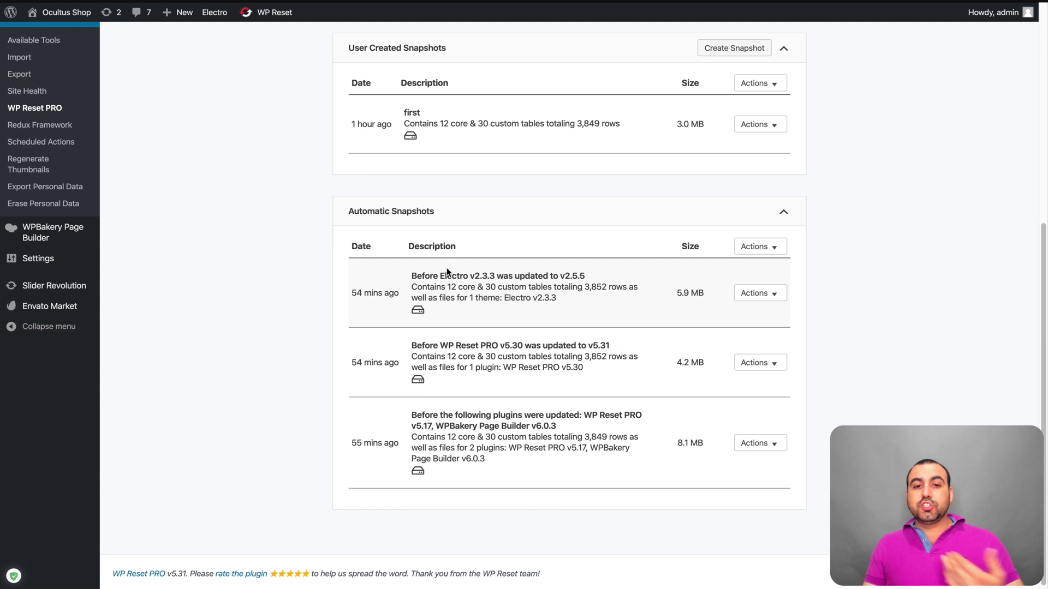
left_click_drag(418, 277, 530, 275)
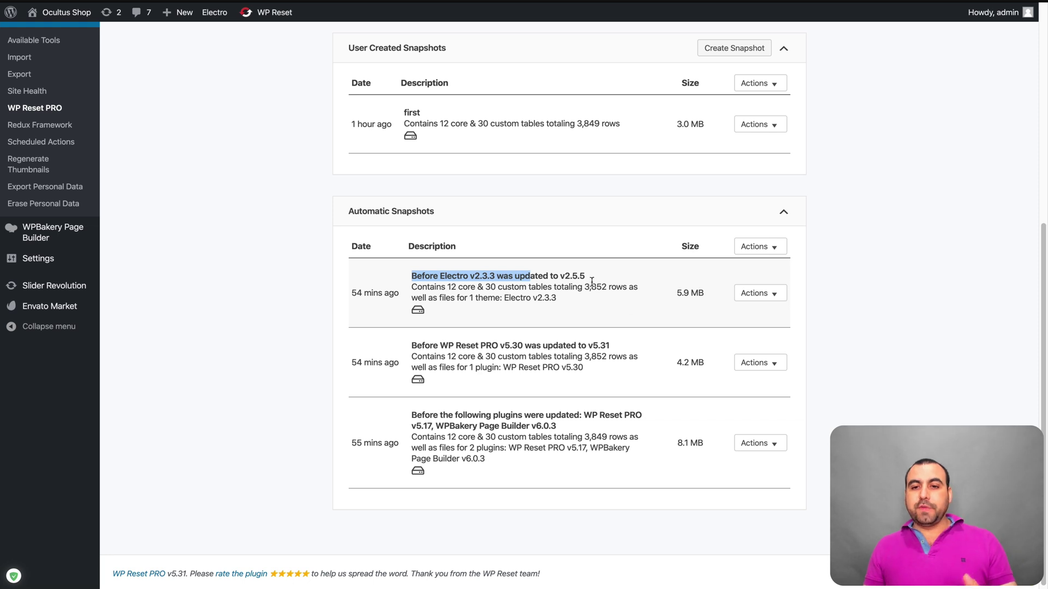
left_click(669, 324)
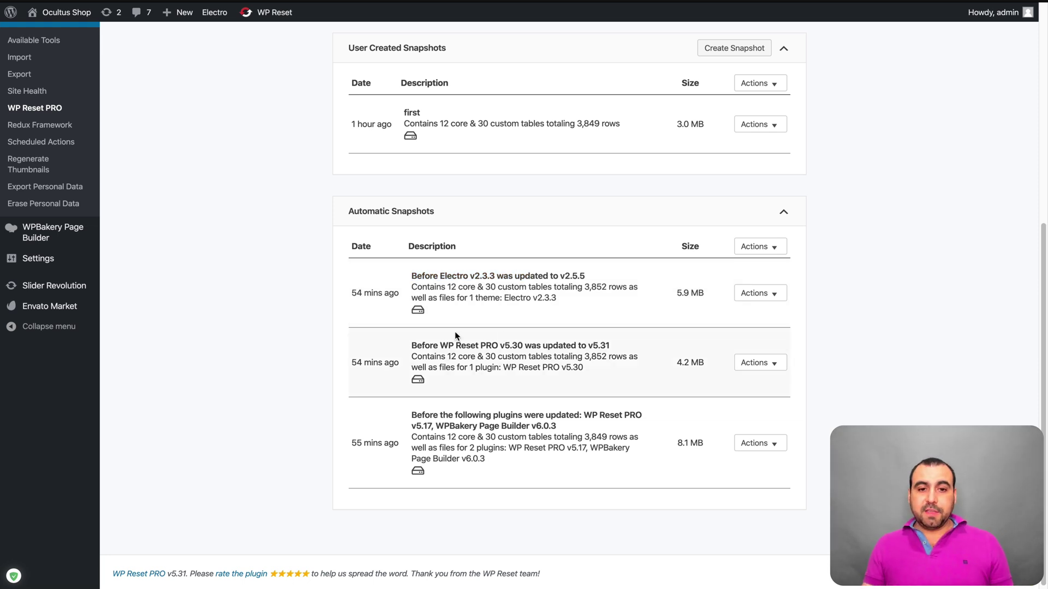
left_click_drag(407, 347, 612, 343)
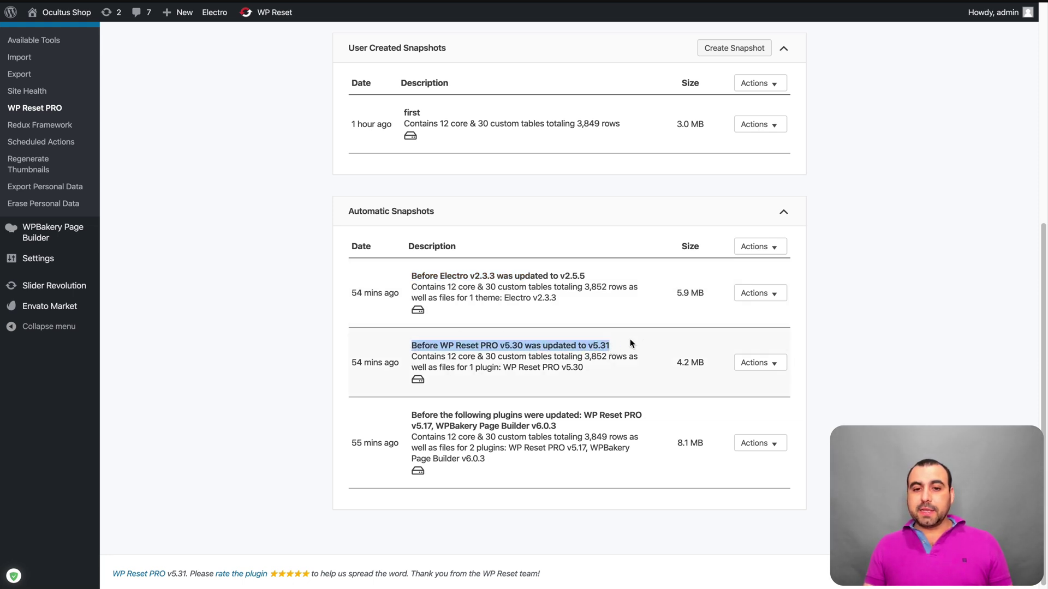
left_click(643, 339)
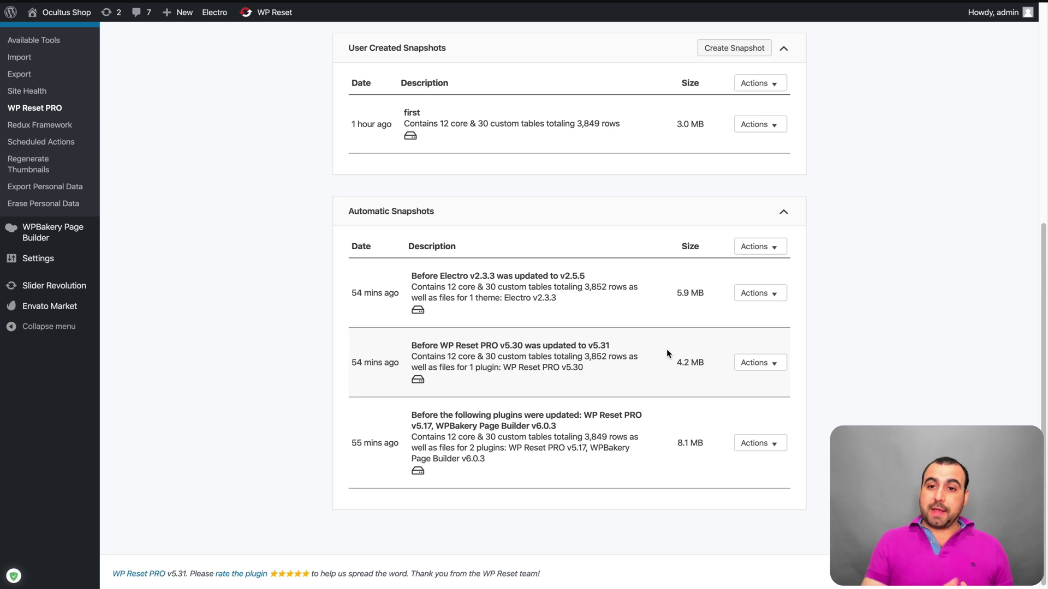
scroll(666, 351, "up", 2)
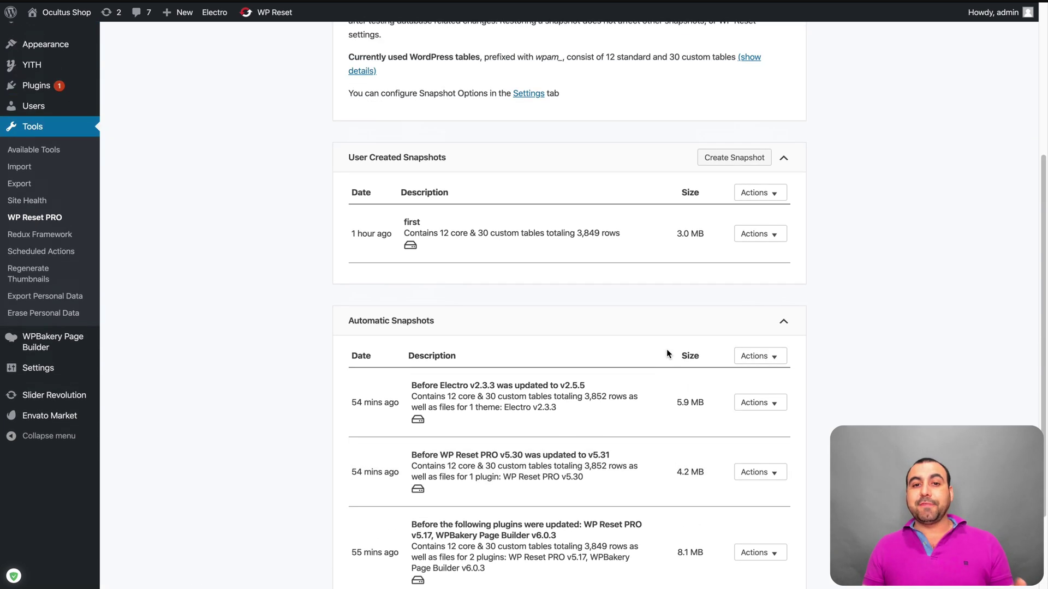
scroll(666, 353, "up", 4)
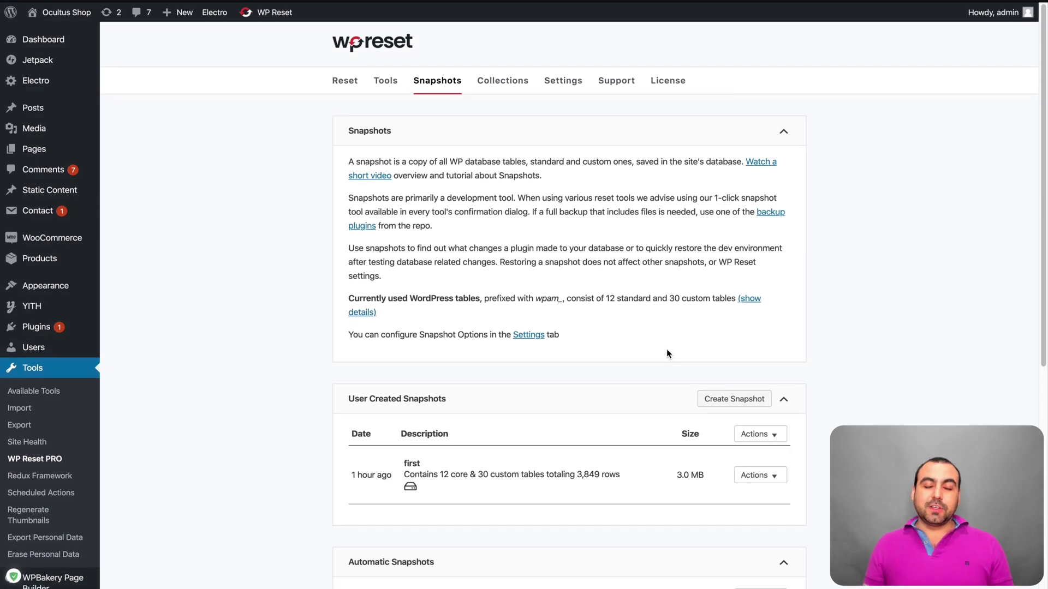
scroll(666, 353, "down", 3)
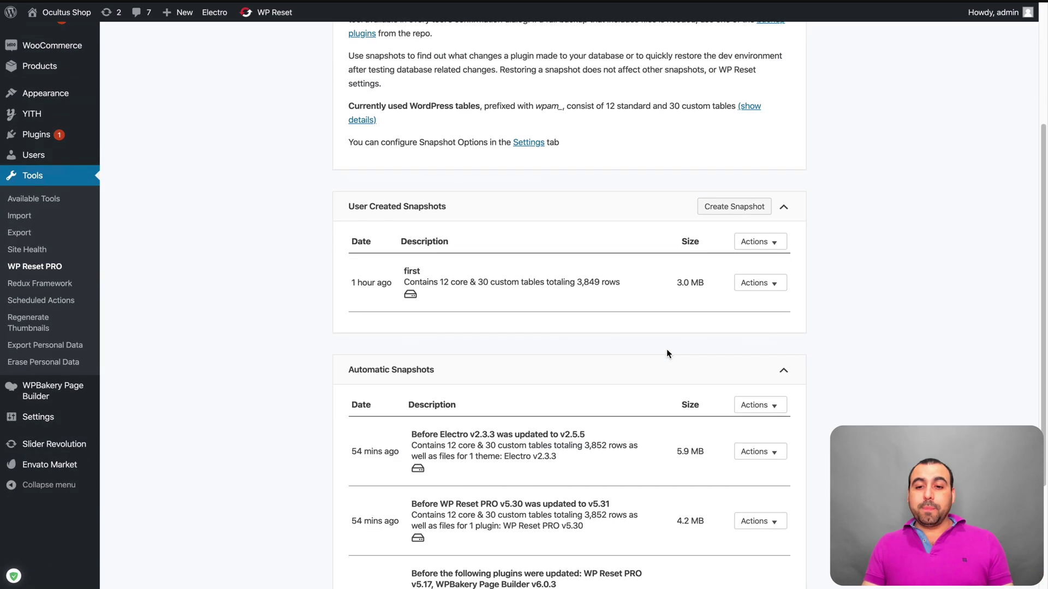
scroll(666, 353, "up", 3)
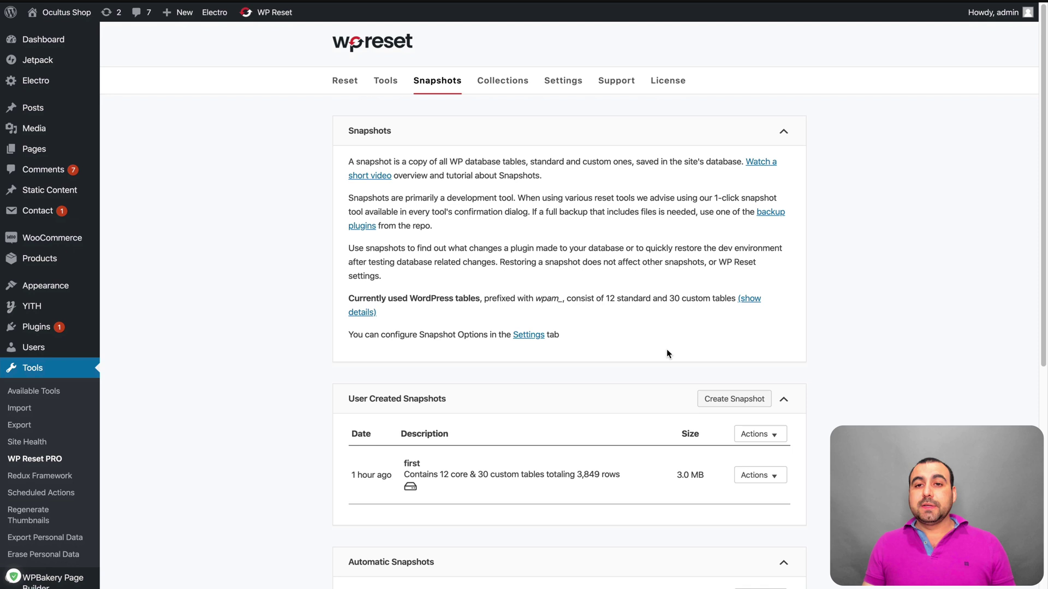
Step: Switch to the Collections tab and highlight the 'collection with woo' heading
left_click(491, 82)
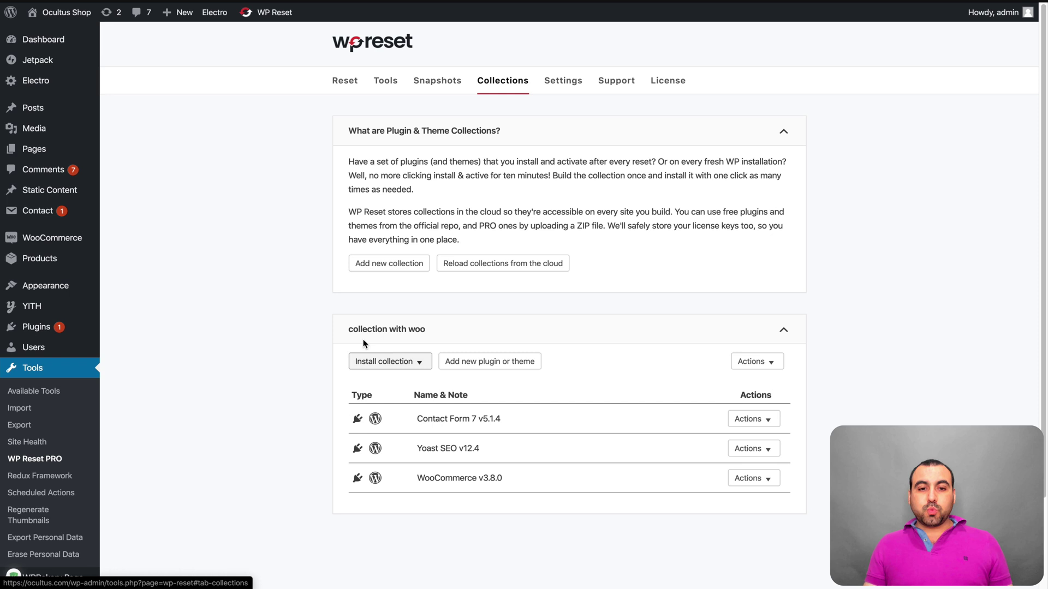
left_click_drag(350, 327, 437, 331)
left_click(412, 329)
triple_click(399, 328)
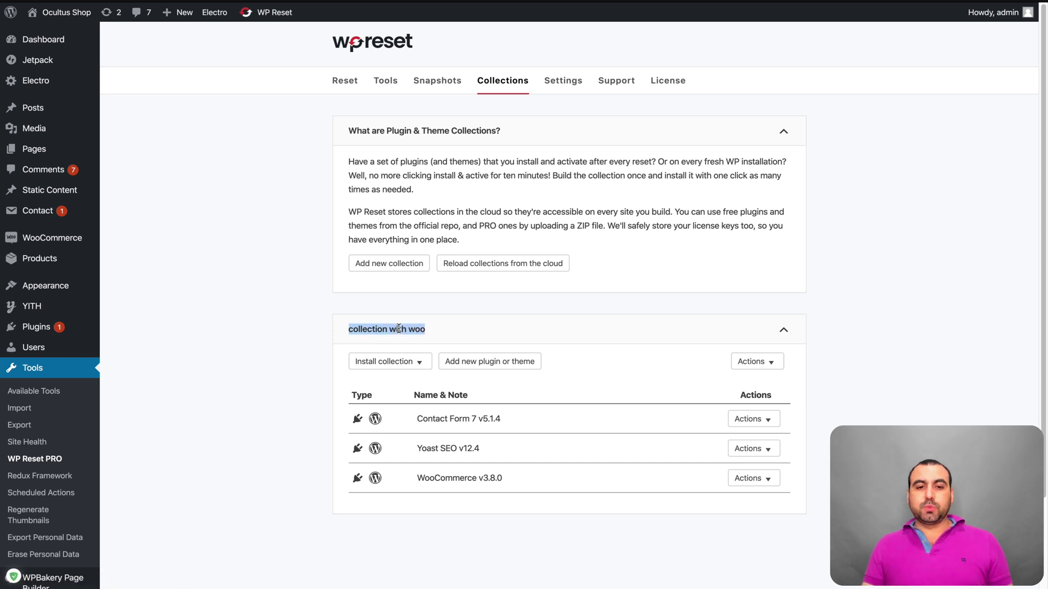
left_click(399, 328)
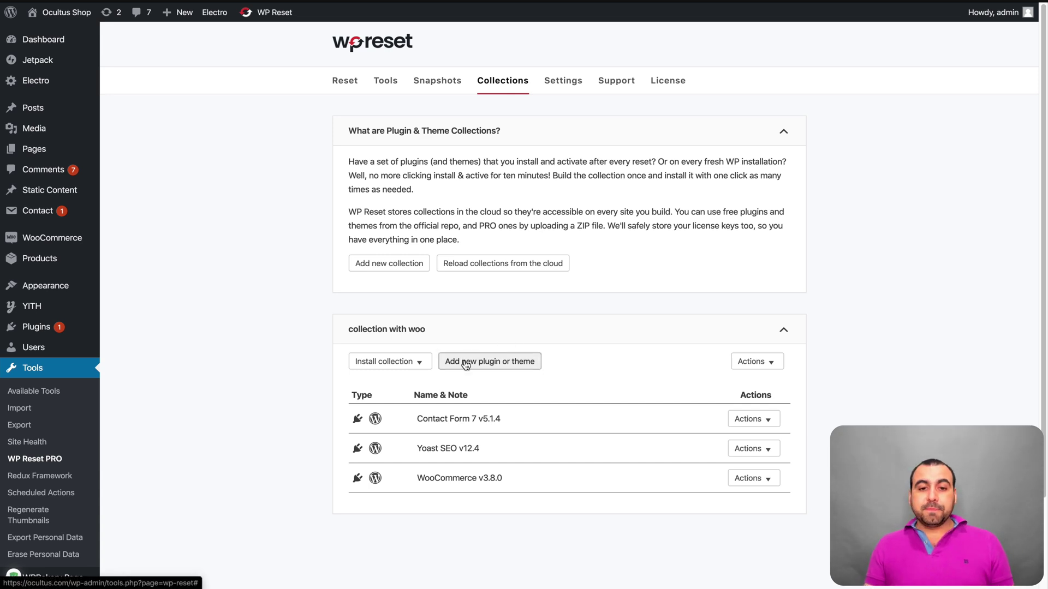
Step: Open the new collection item form, toggle Theme/Plugin and ZIP file/WP.org, then cancel
left_click(487, 365)
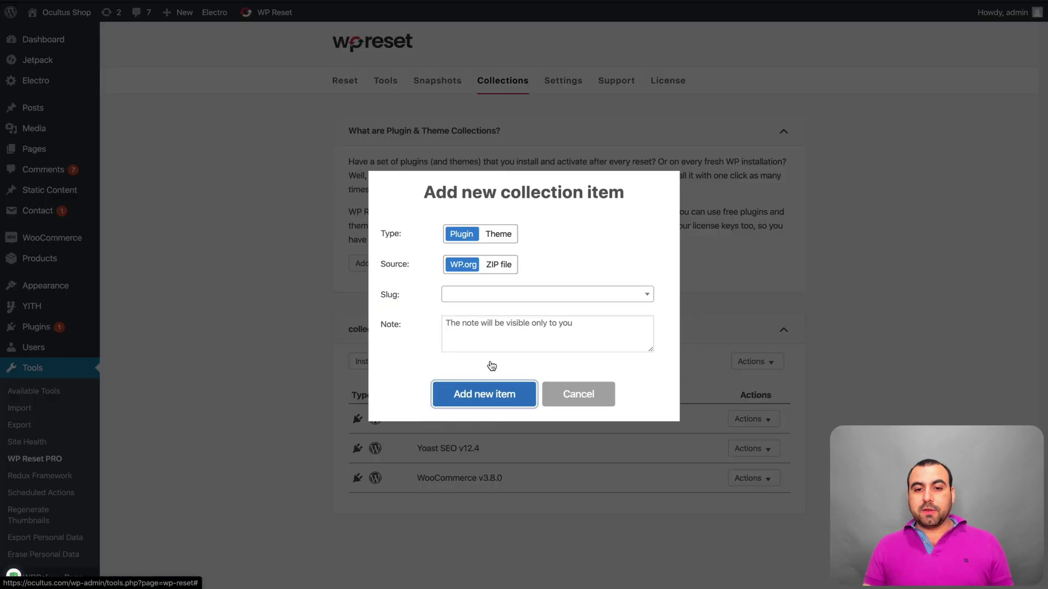
left_click(497, 236)
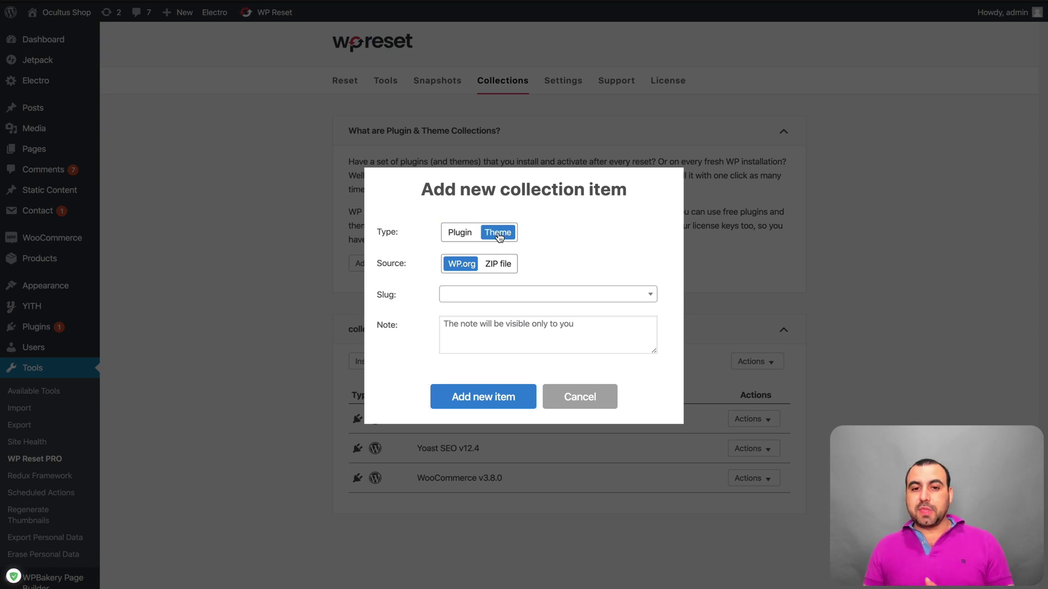
left_click(453, 242)
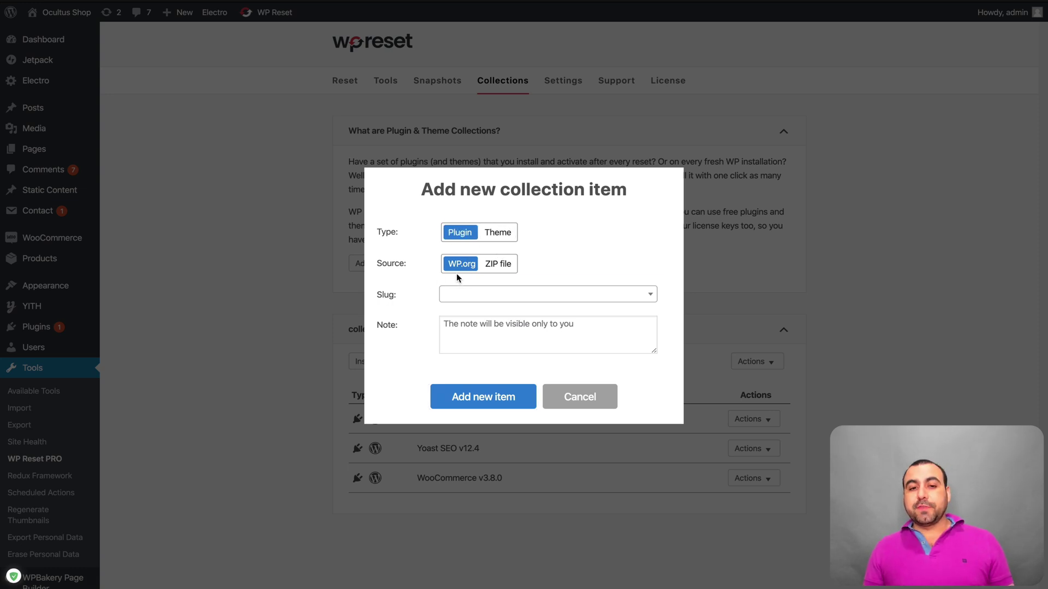
left_click(498, 268)
left_click(470, 205)
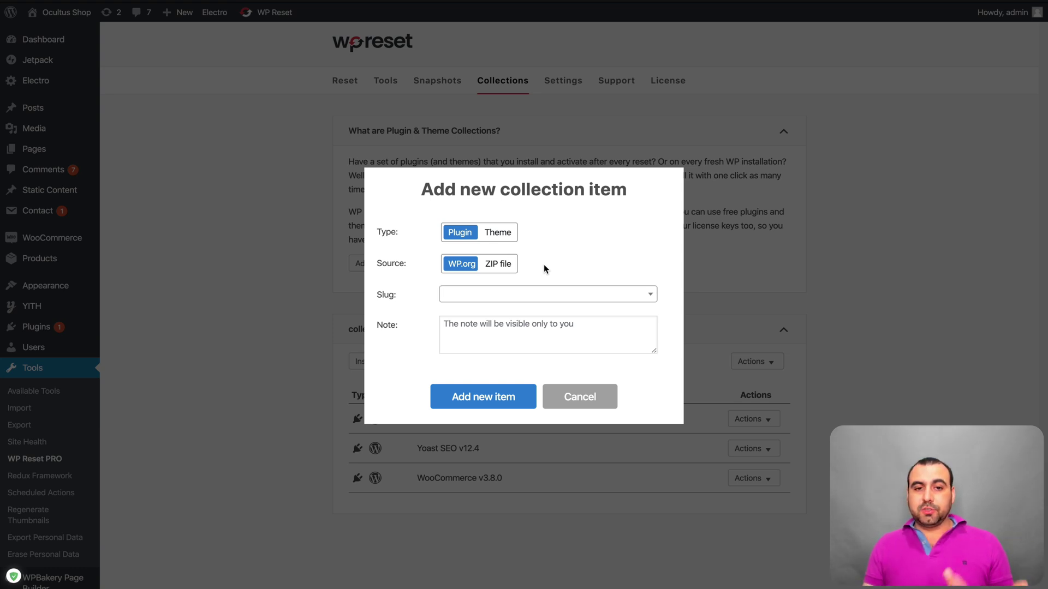
left_click(578, 397)
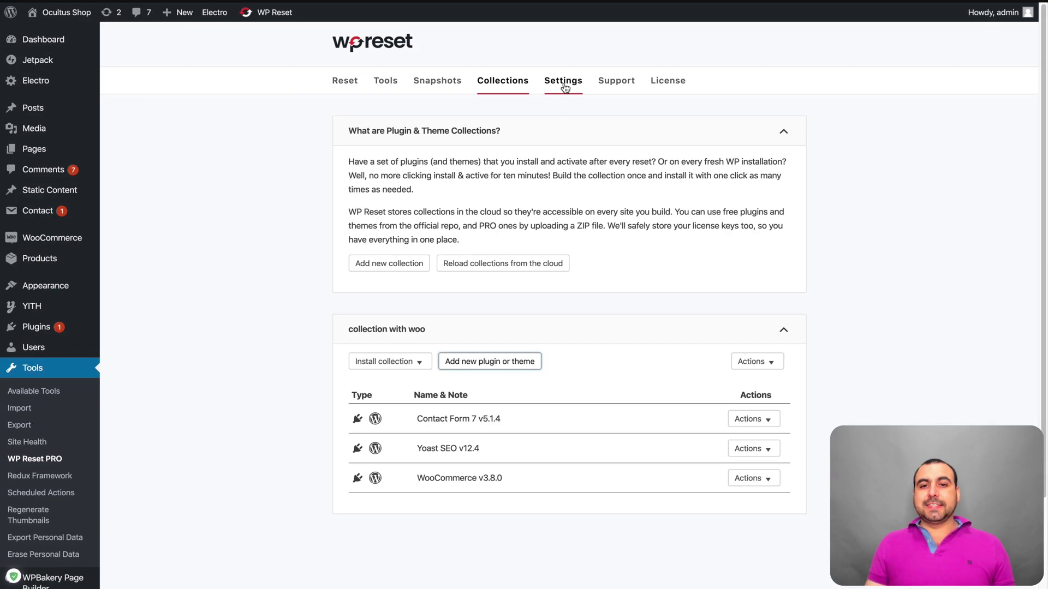
Step: Switch to the Settings tab and reselect pCloud as the snapshot cloud service
left_click(563, 85)
scroll(547, 202, "down", 1)
scroll(548, 202, "up", 1)
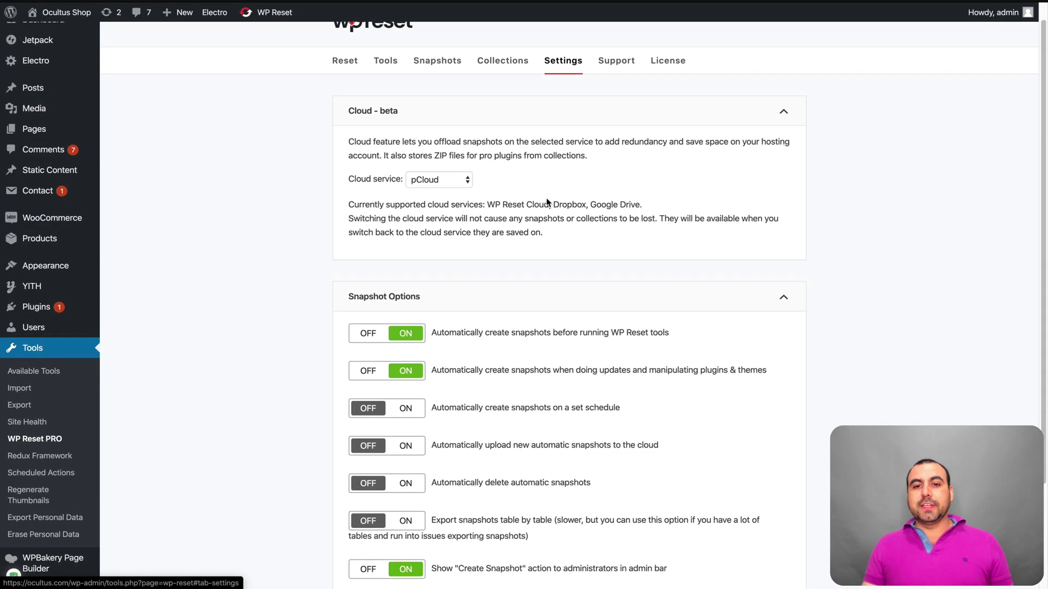
triple_click(359, 180)
left_click(450, 181)
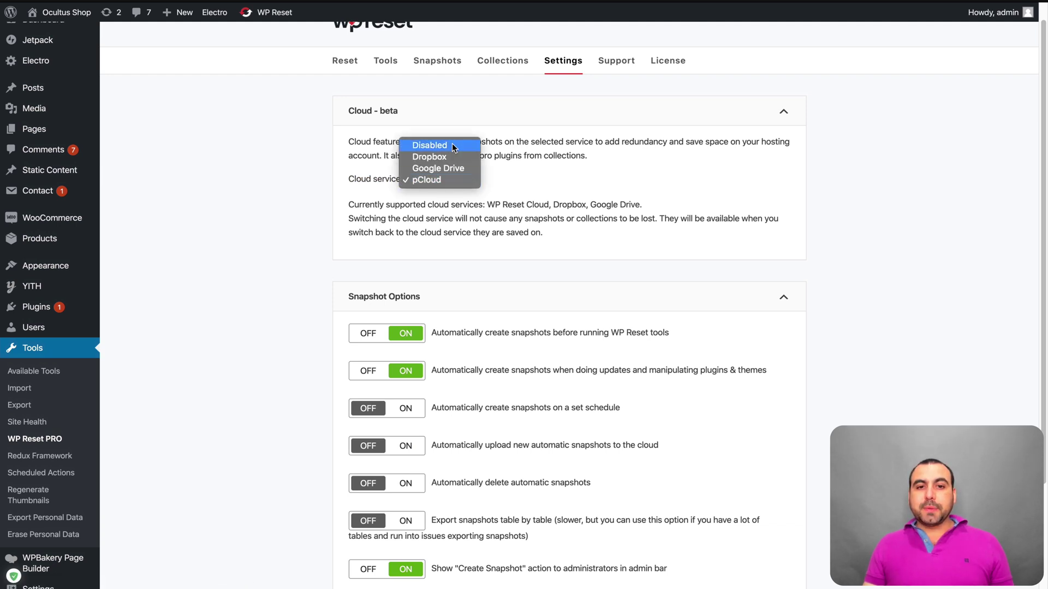
left_click(463, 180)
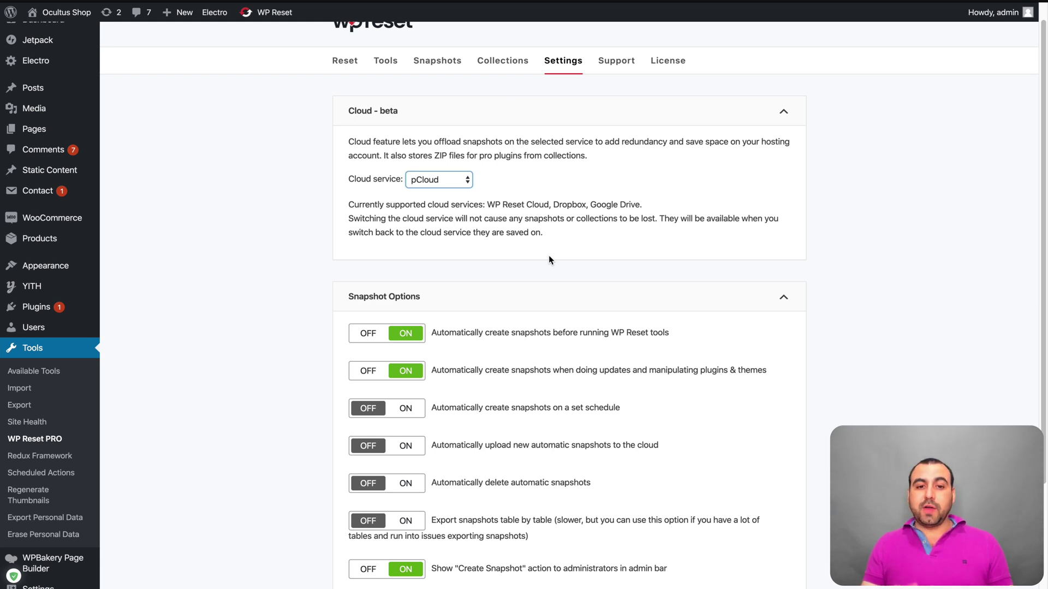
scroll(548, 255, "down", 2)
mouse_move(431, 267)
left_mouse_down()
mouse_move(631, 267)
mouse_move(432, 267)
left_mouse_up()
double_click(661, 267)
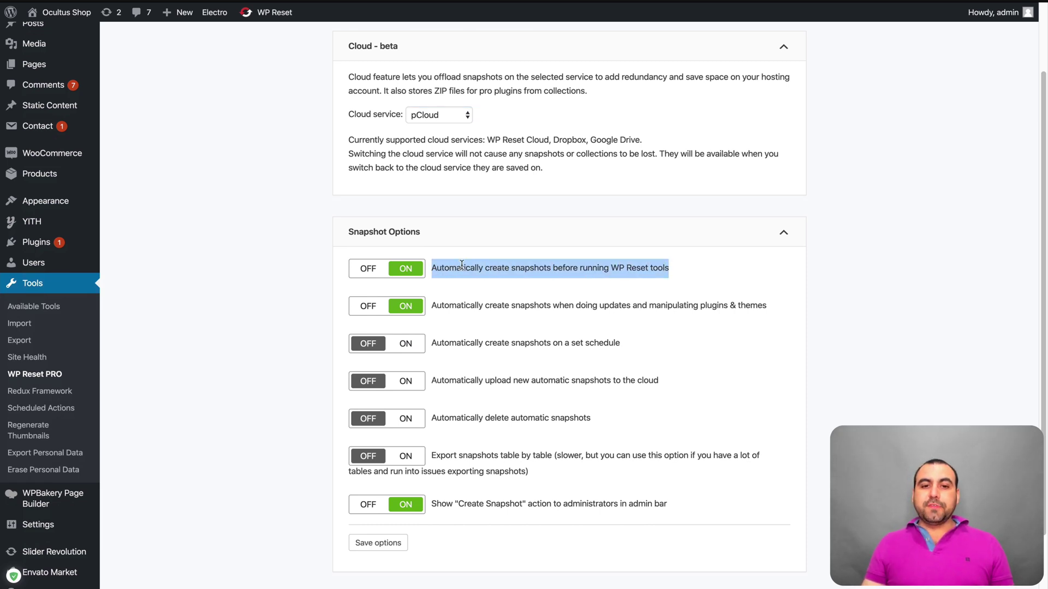
left_click(462, 264)
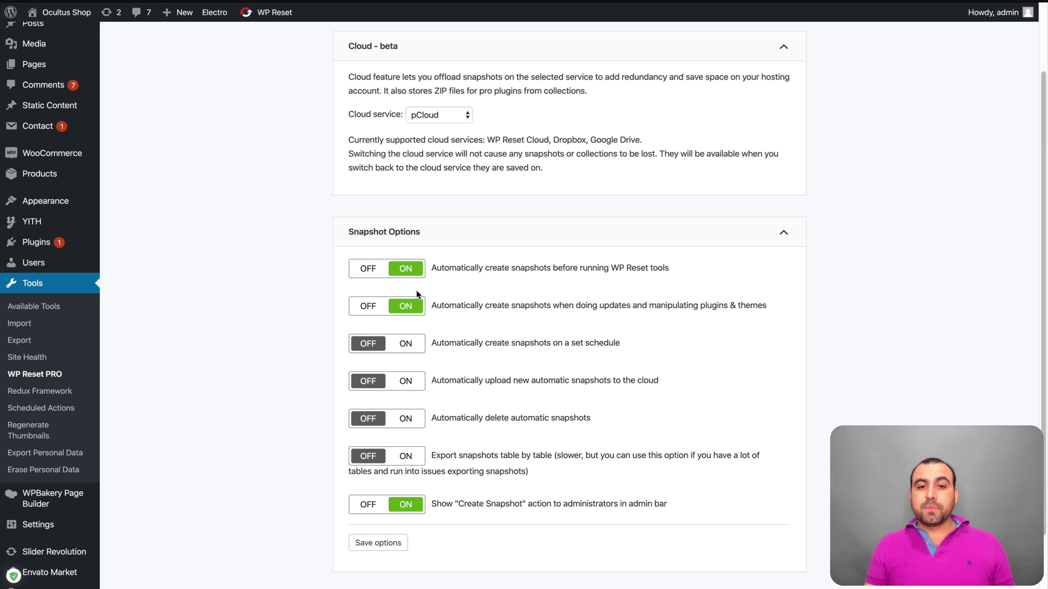
left_click_drag(431, 305, 559, 305)
left_click(600, 304)
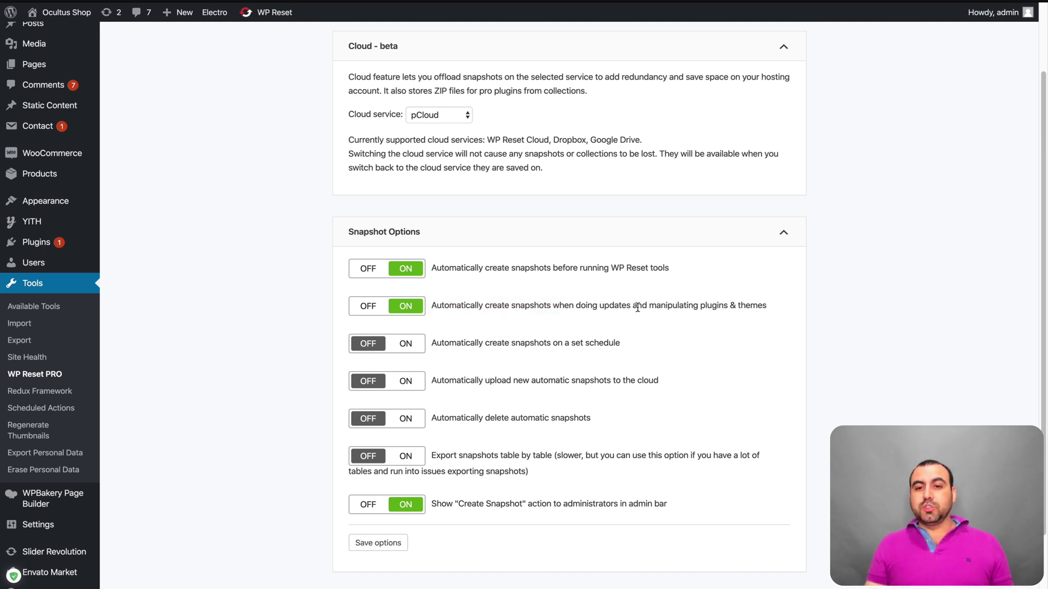
triple_click(746, 305)
left_click(659, 305)
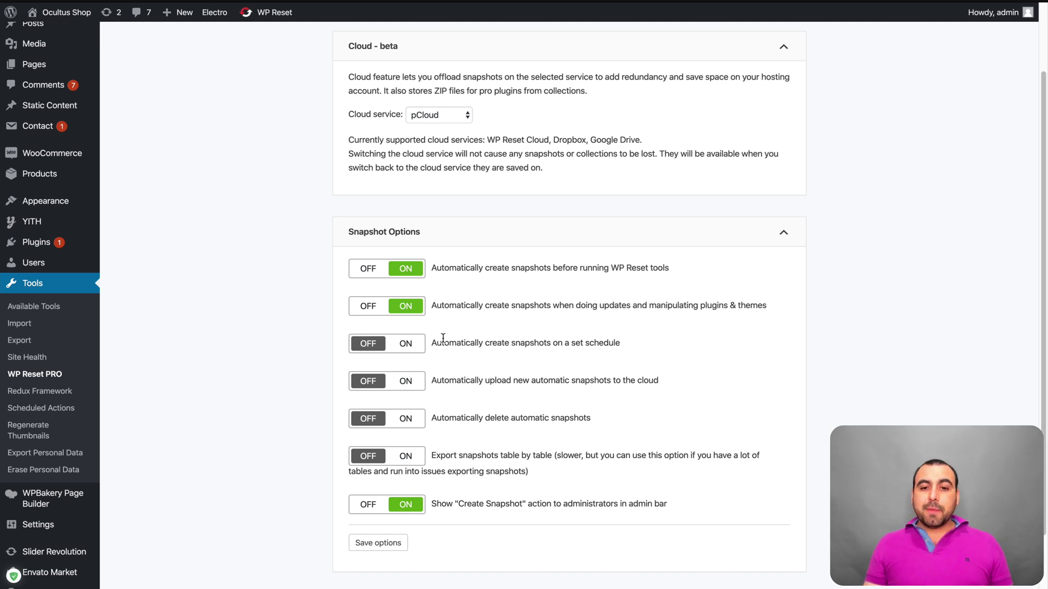
left_click_drag(440, 343, 535, 343)
left_click(607, 354)
triple_click(602, 342)
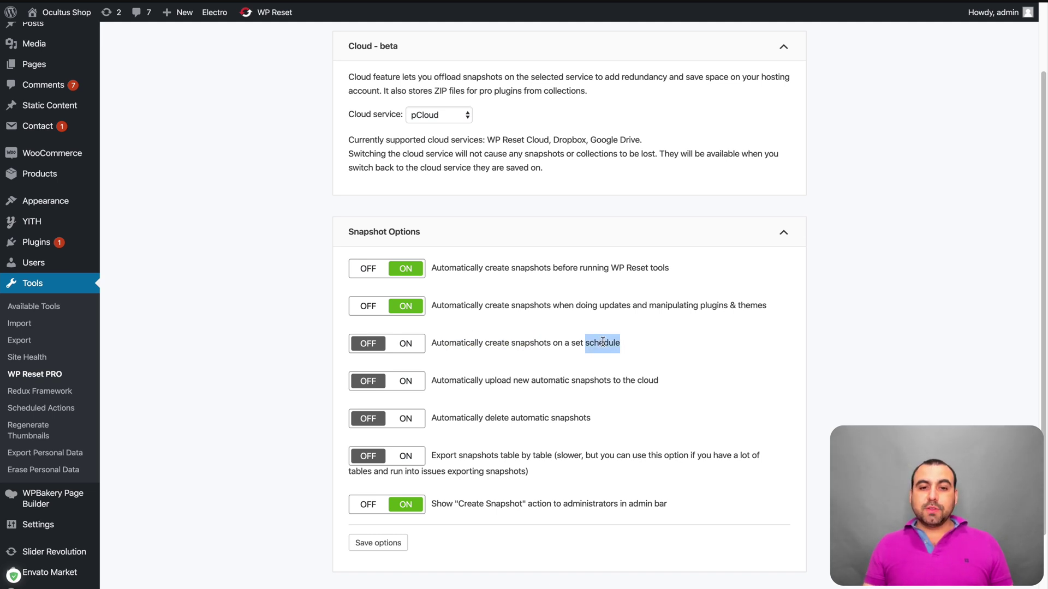
left_click(603, 342)
left_click(406, 345)
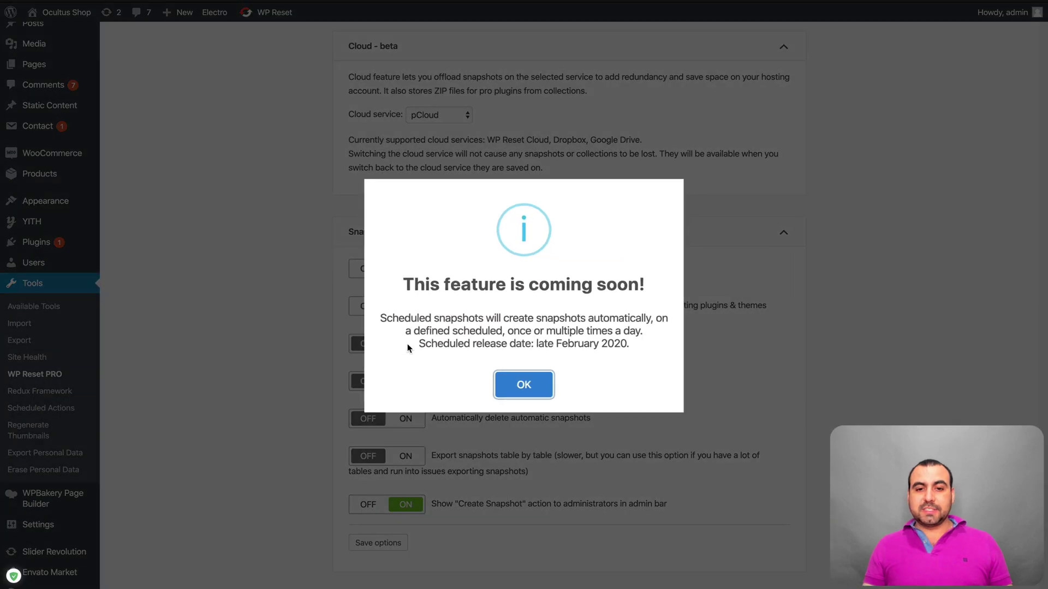
left_click(522, 382)
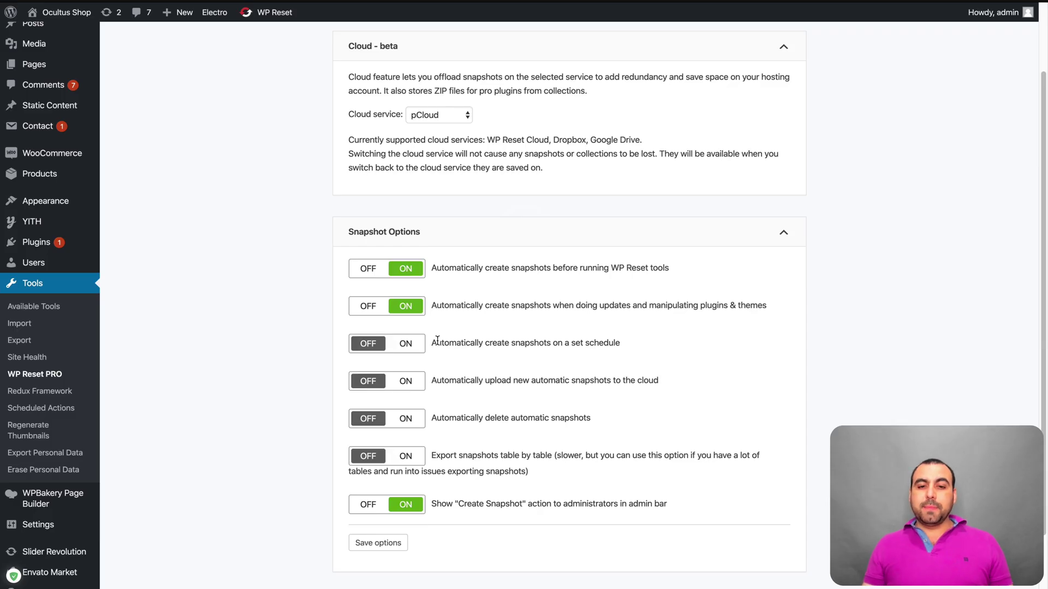
left_click_drag(435, 343, 566, 344)
left_click(565, 344)
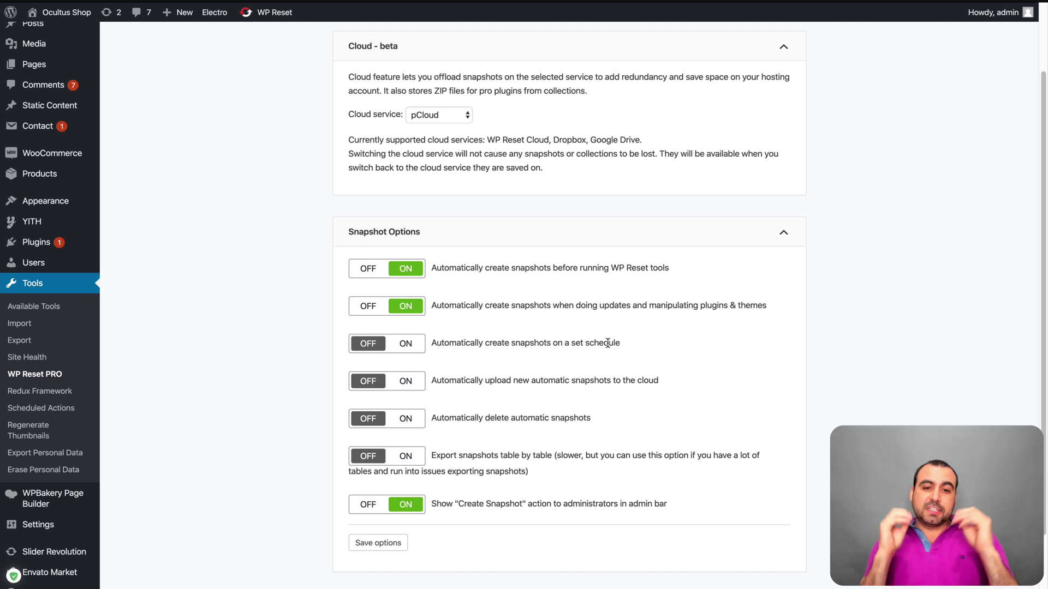
left_click_drag(440, 380, 638, 384)
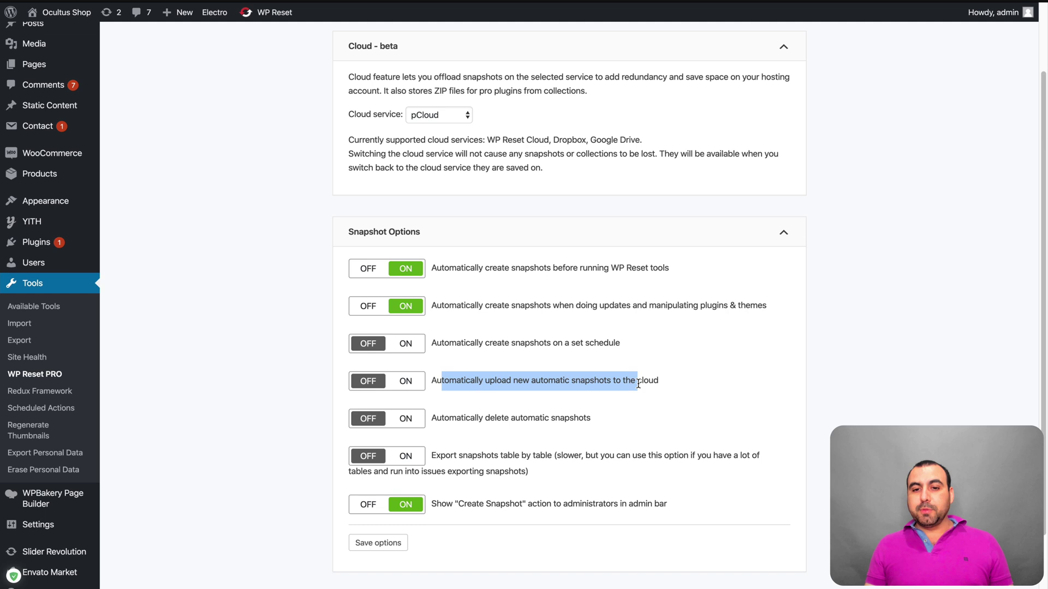
left_click(655, 384)
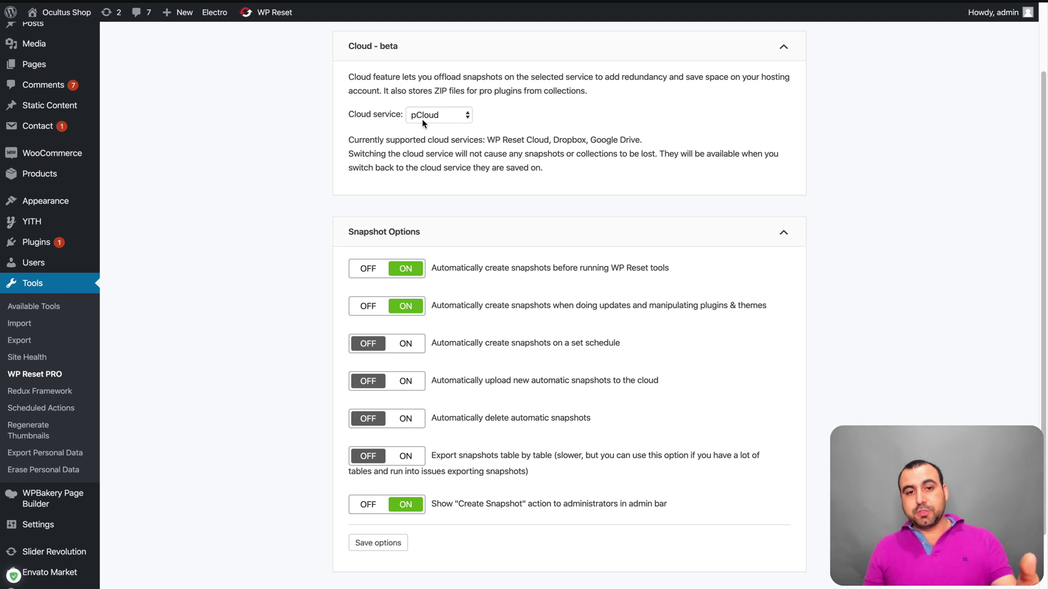
triple_click(460, 415)
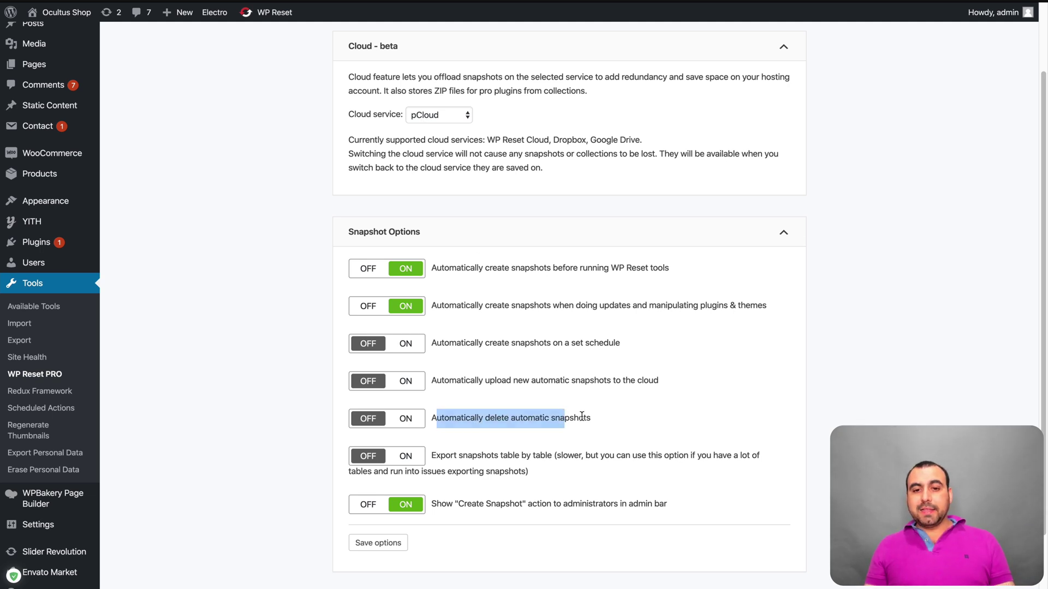
left_click(595, 420)
left_click(402, 419)
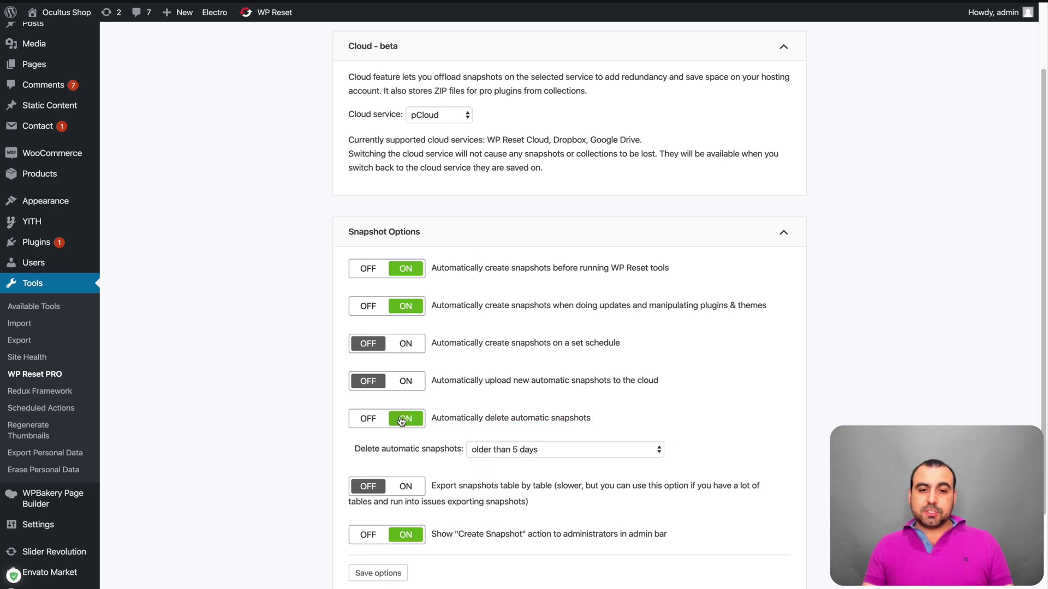
left_click(499, 450)
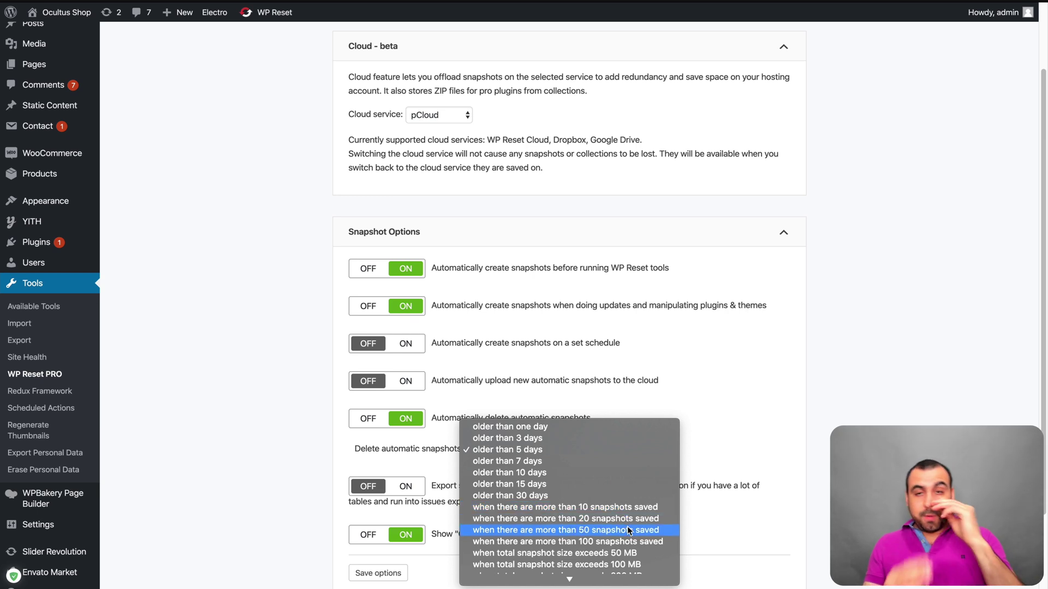
scroll(627, 525, "down", 2)
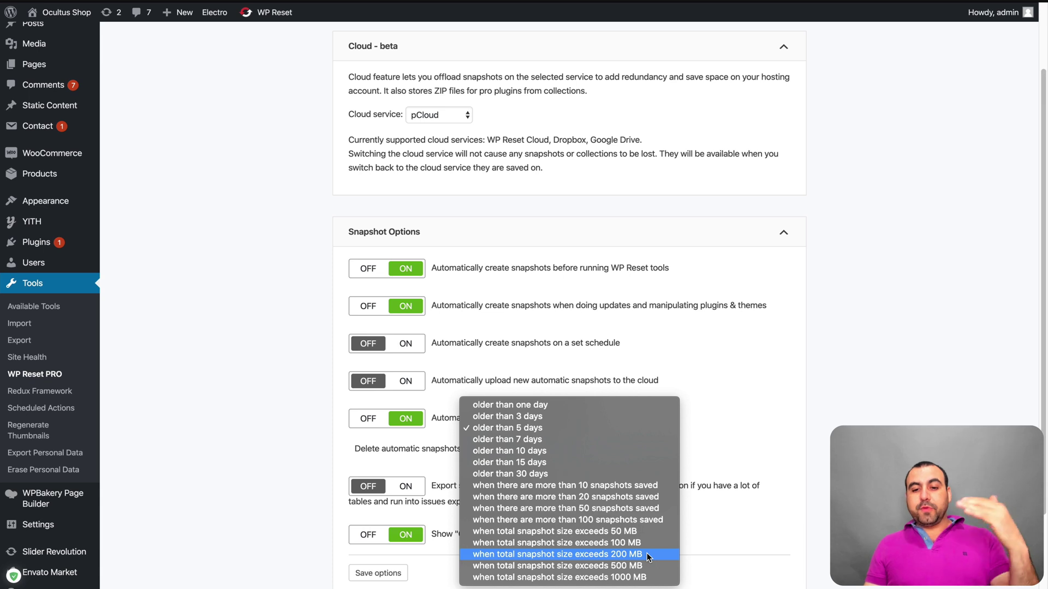
left_click(795, 427)
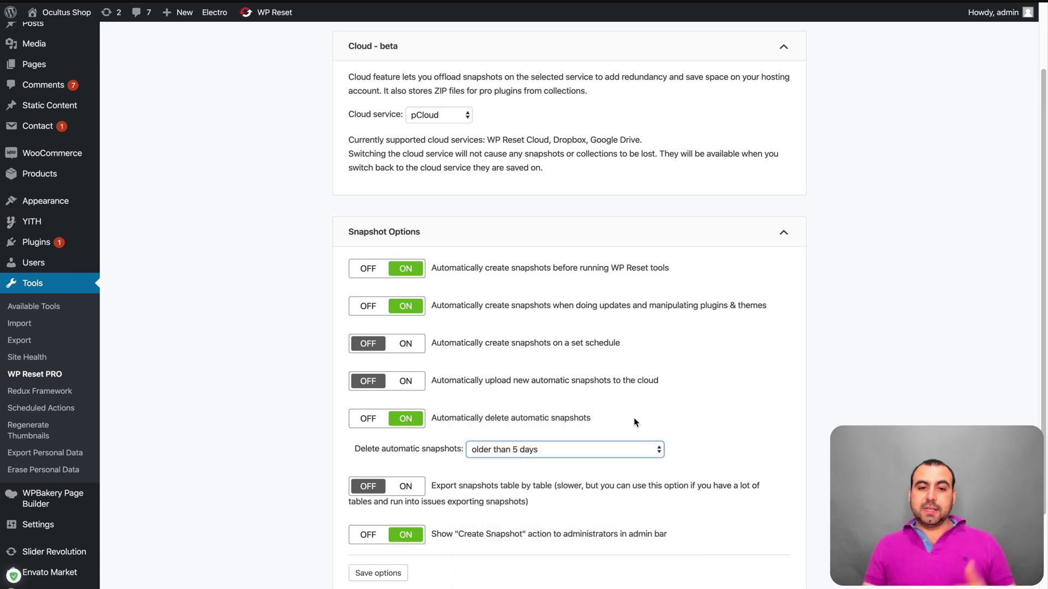
left_click(401, 420)
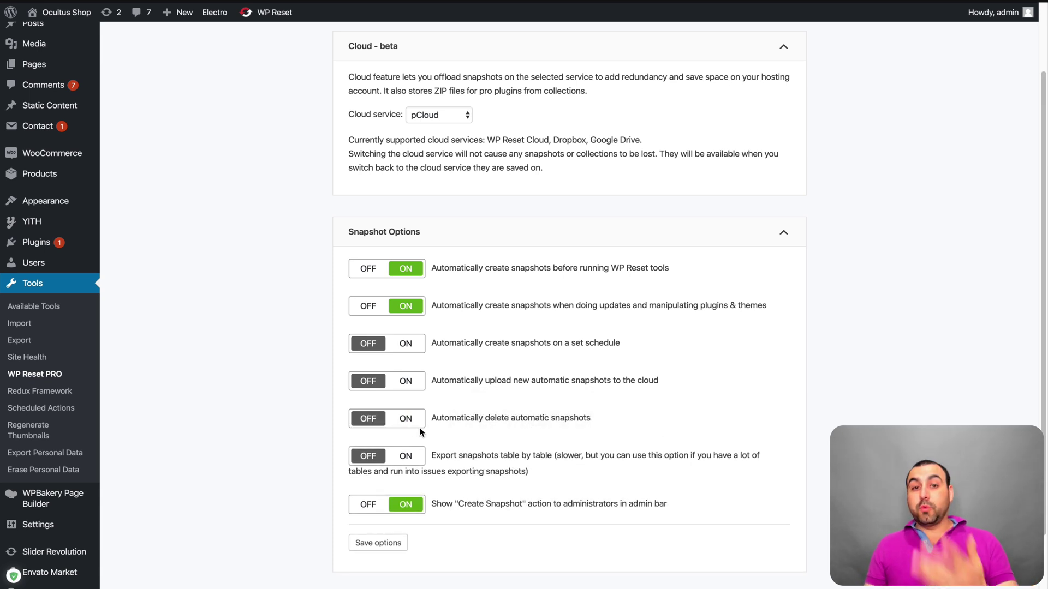
left_click_drag(431, 456, 611, 457)
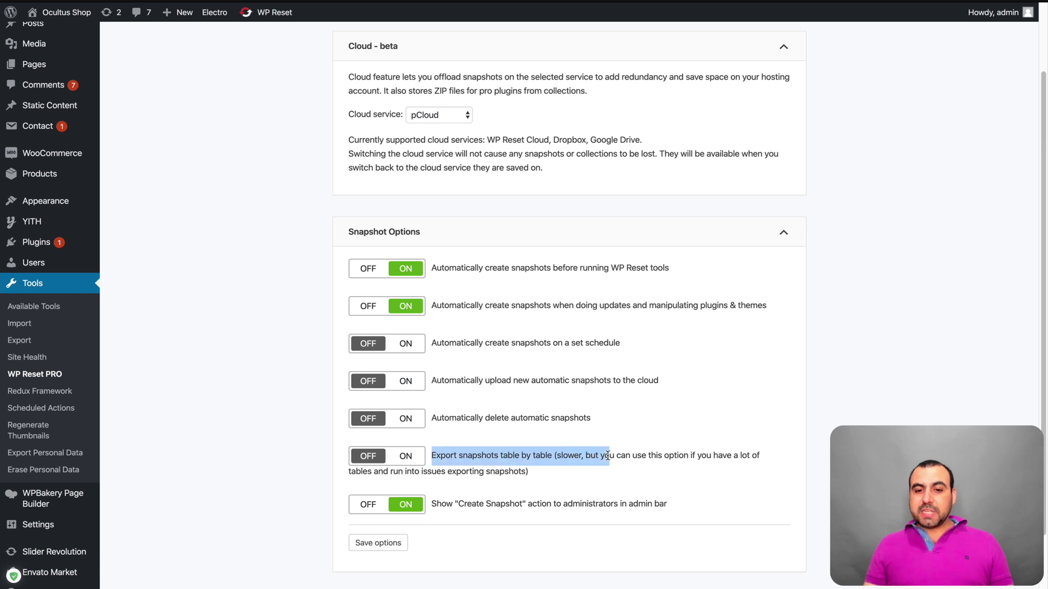
left_click(617, 464)
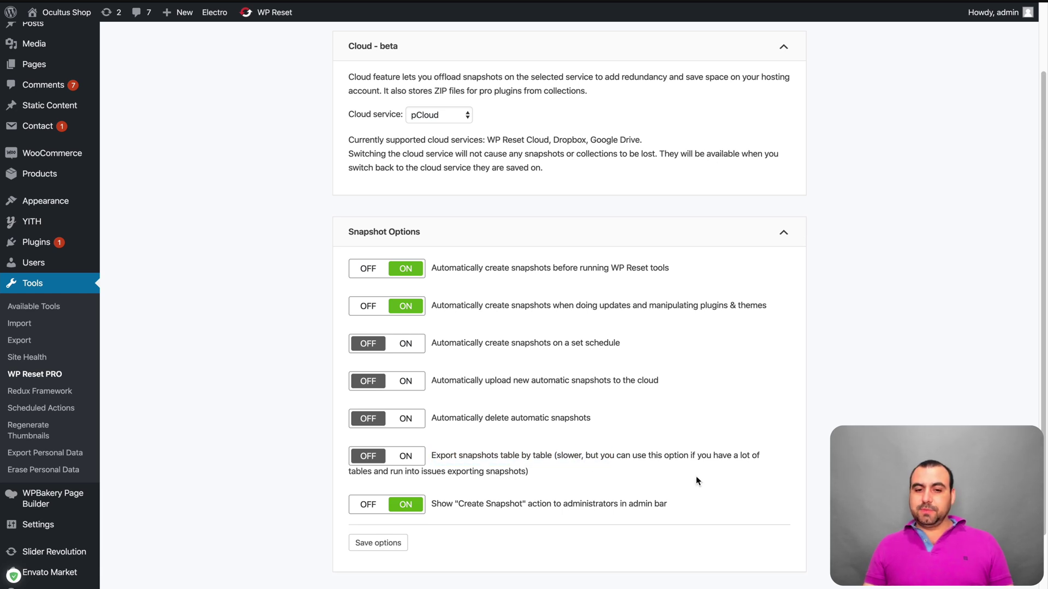
left_click_drag(431, 503, 653, 505)
left_click(653, 505)
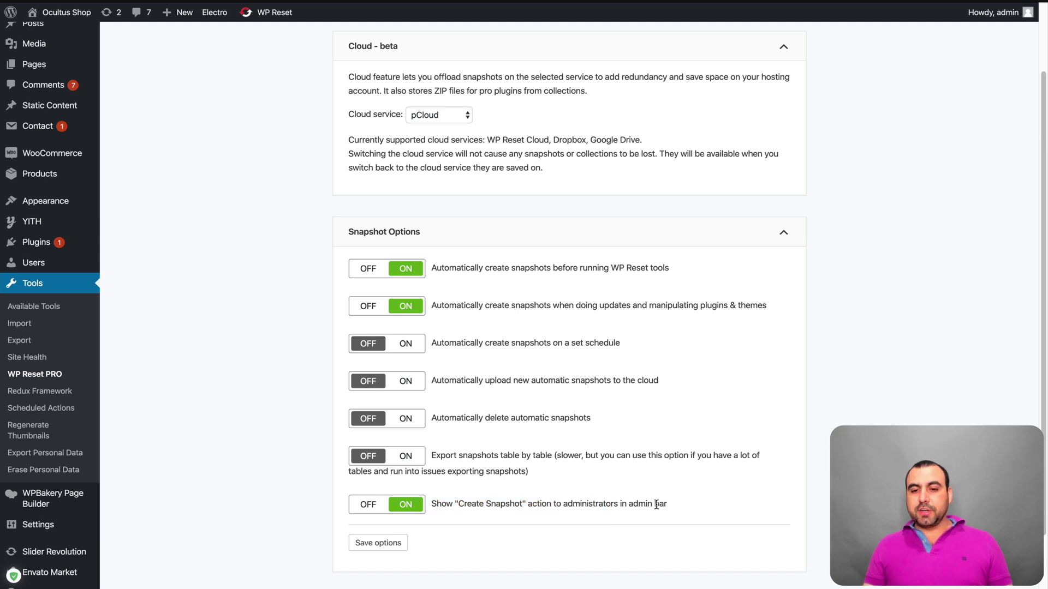
mouse_move(270, 18)
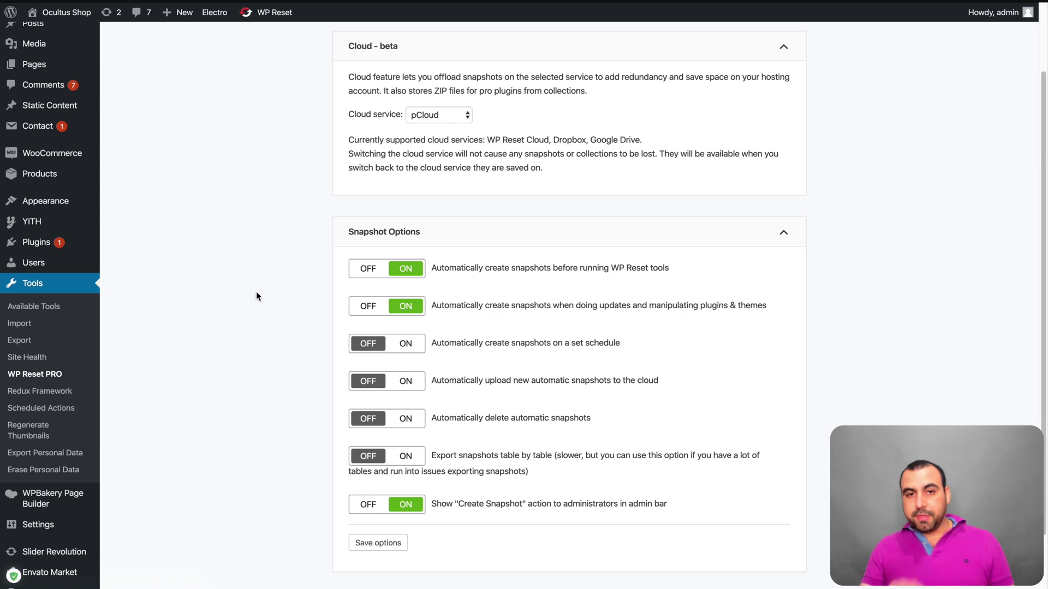
scroll(256, 291, "up", 3)
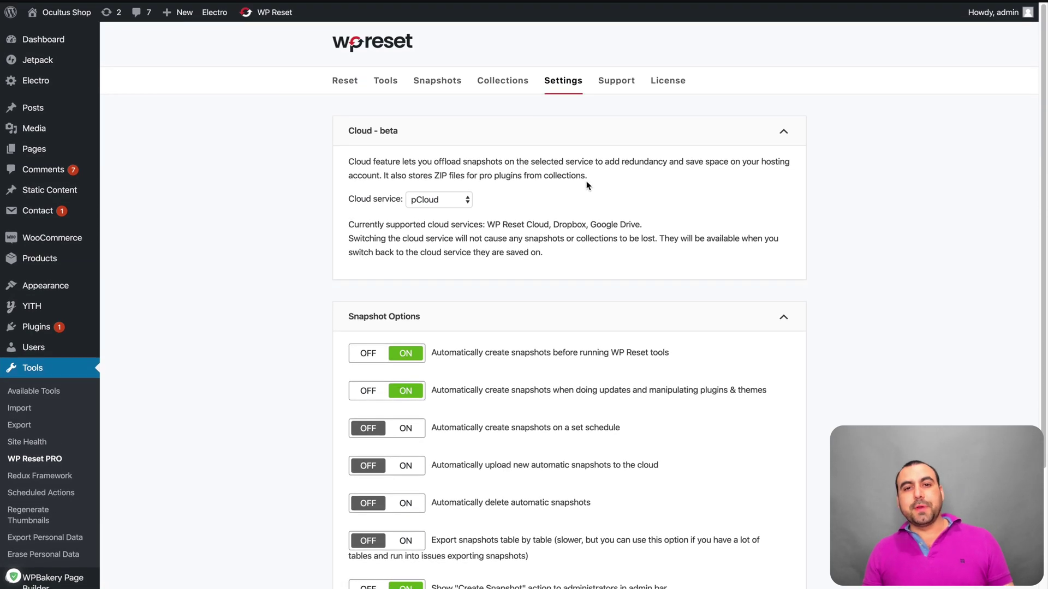